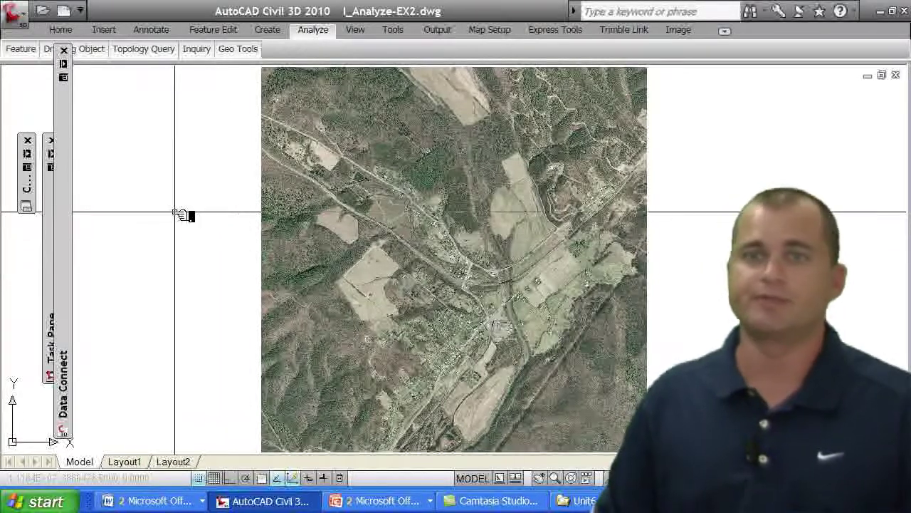
Expand the collapsed Data Connect palette to list Data Connections by Provider.
{"action": "mouse_move", "coordinate": [77, 152]}
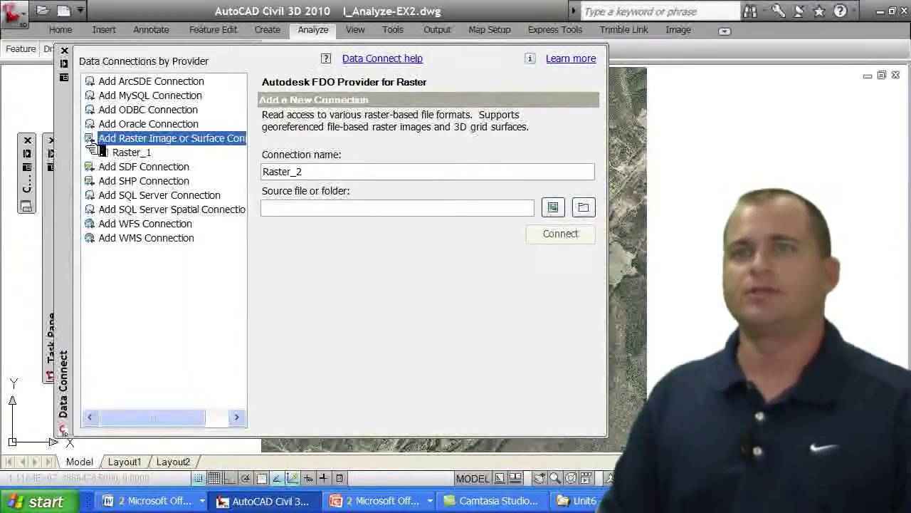
Start a new SHP connection using DataSets\SHP\parcels.shp as the source file.
{"action": "left_click", "coordinate": [143, 184]}
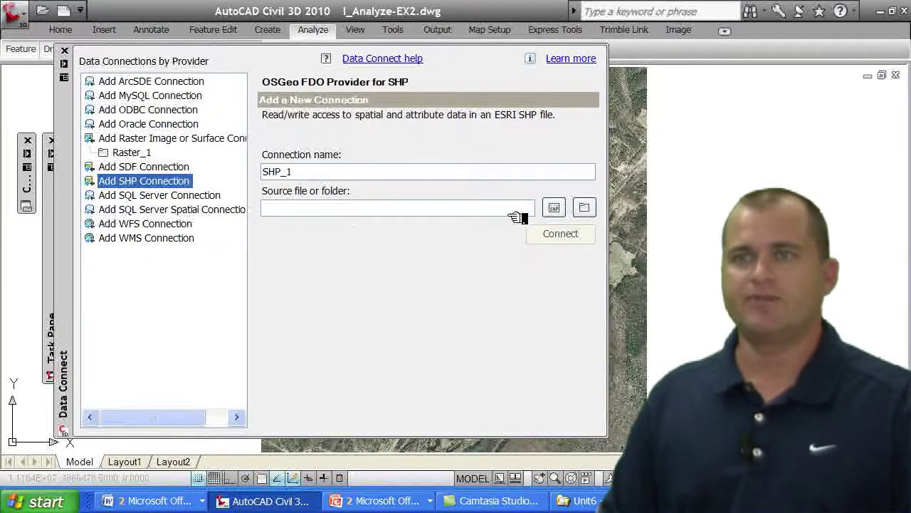
{"action": "left_click", "coordinate": [581, 206]}
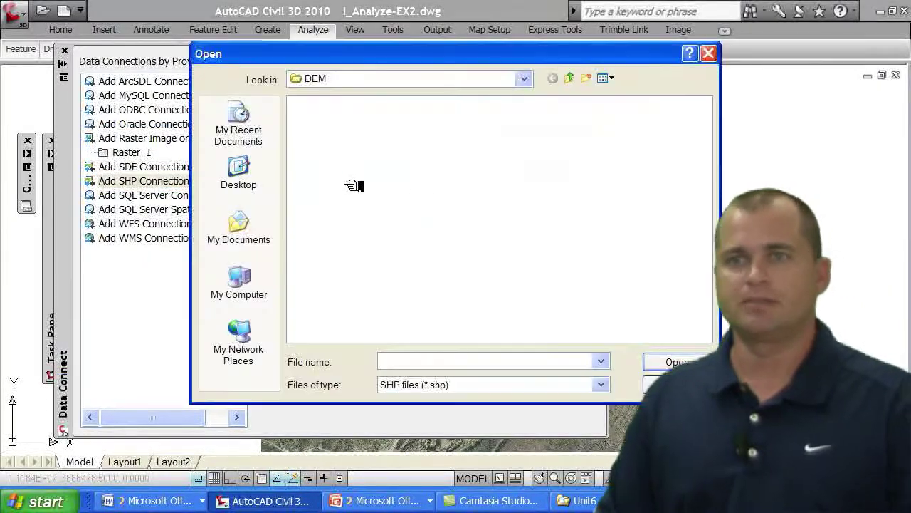
{"action": "left_click", "coordinate": [359, 80]}
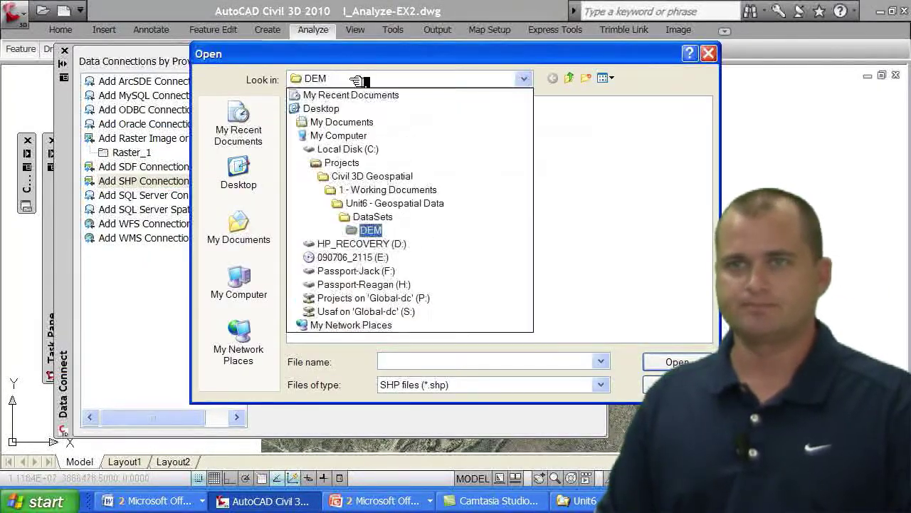
{"action": "left_click", "coordinate": [354, 198]}
{"action": "double_click", "coordinate": [307, 141]}
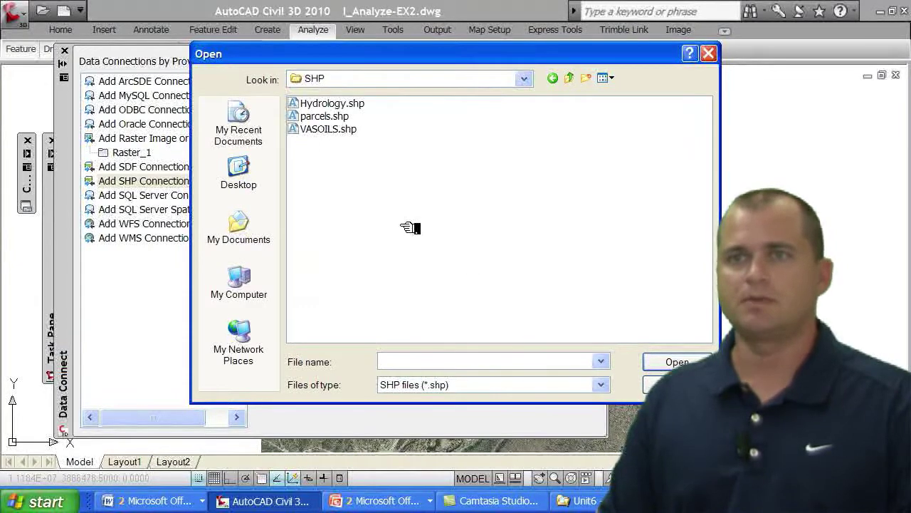
{"action": "left_click", "coordinate": [337, 117]}
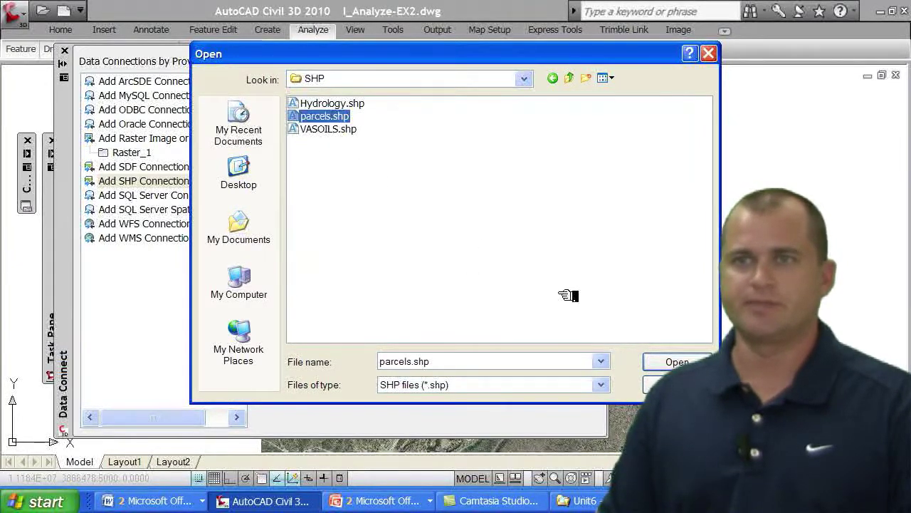
{"action": "left_click", "coordinate": [673, 362]}
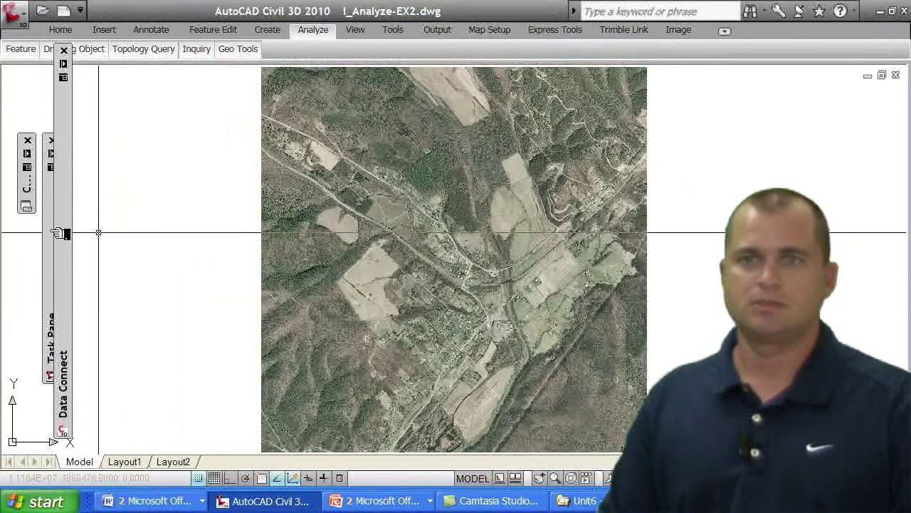
Connect to parcels.shp as SHP_1 and choose Add to Map with Query.
{"action": "mouse_move", "coordinate": [57, 233]}
{"action": "mouse_move", "coordinate": [68, 111]}
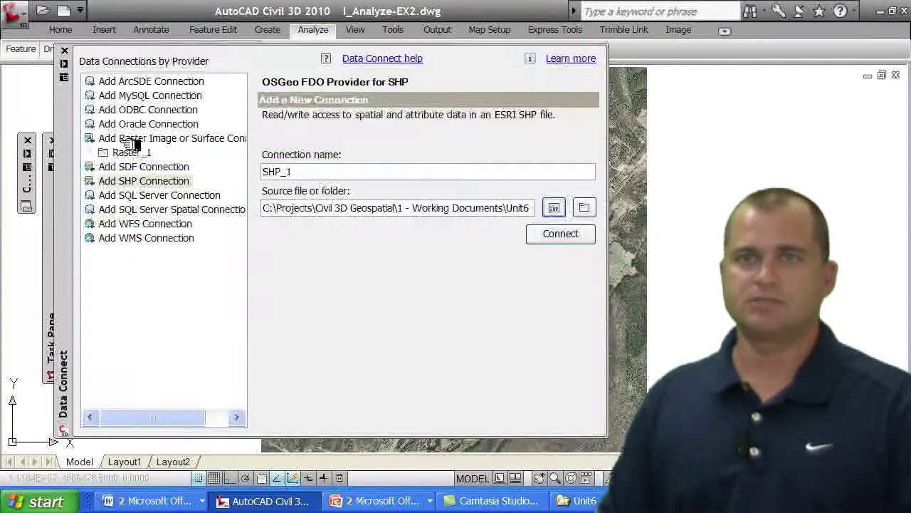
{"action": "left_click", "coordinate": [557, 233]}
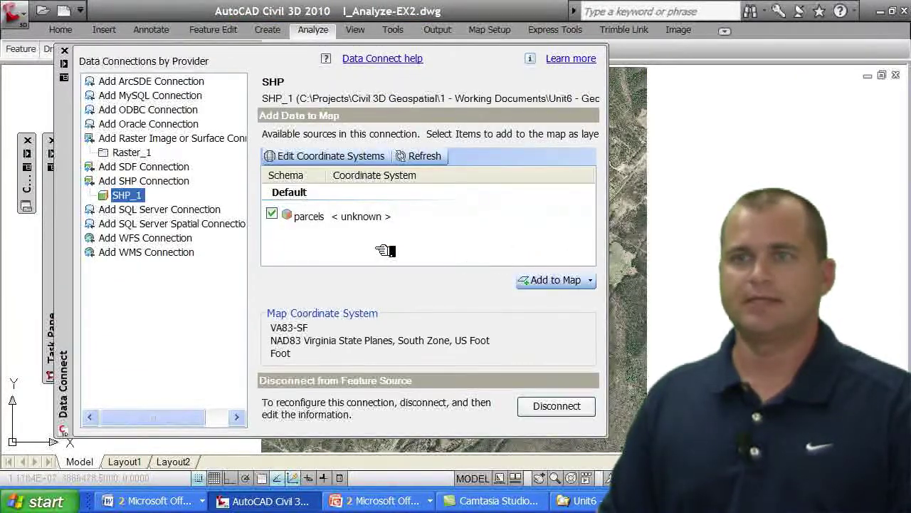
{"action": "left_click", "coordinate": [590, 280]}
{"action": "left_click", "coordinate": [590, 311]}
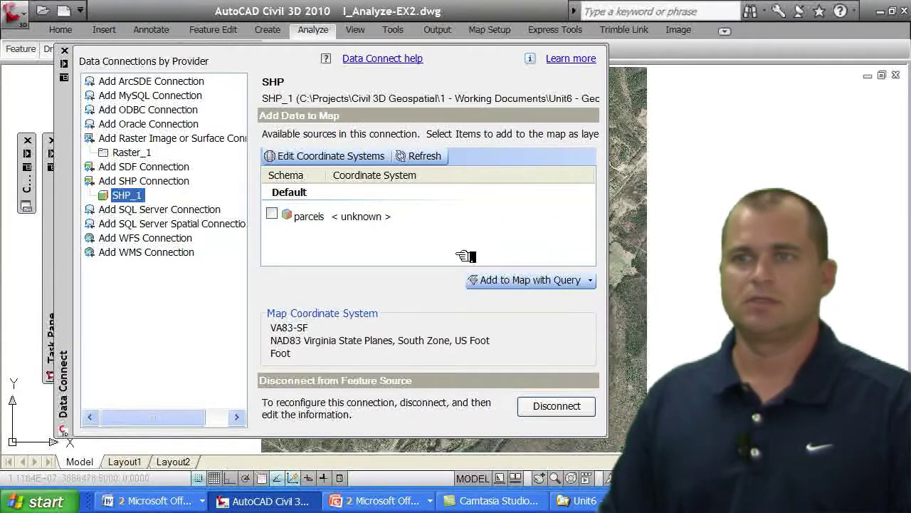
Load the parcels touching a rectangle drawn over the aerial image, then close Data Connect.
{"action": "left_click", "coordinate": [430, 53]}
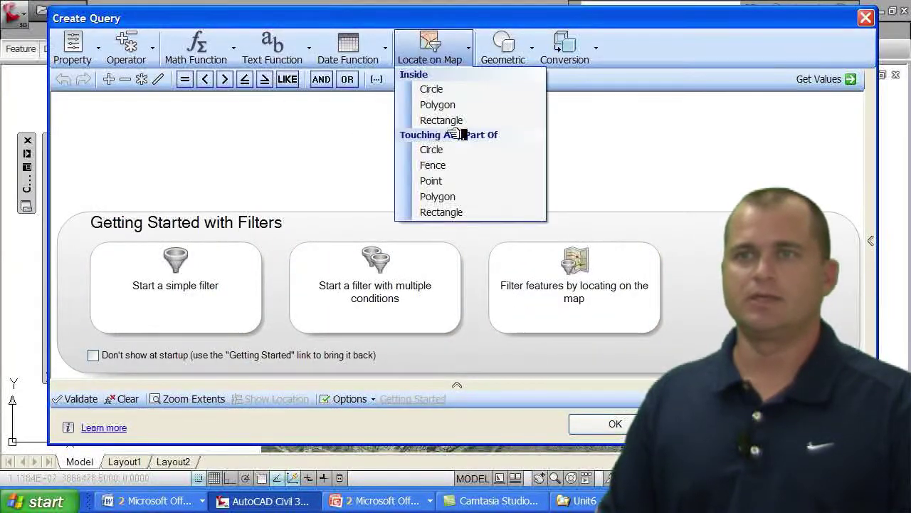
{"action": "left_click", "coordinate": [477, 212]}
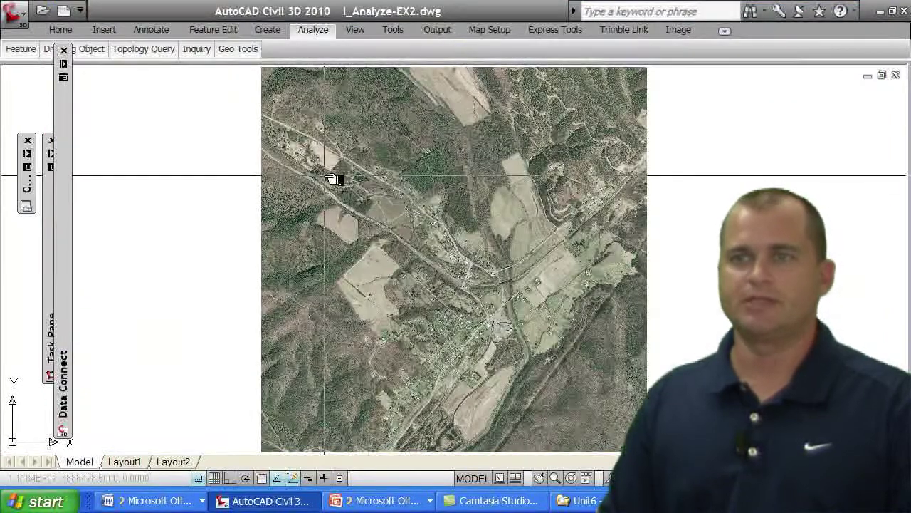
{"action": "left_click", "coordinate": [296, 102]}
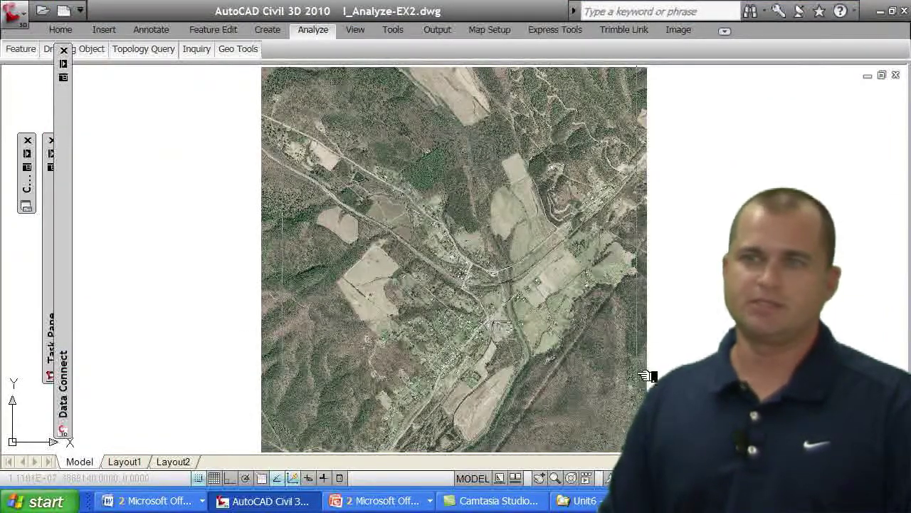
{"action": "left_click", "coordinate": [666, 365]}
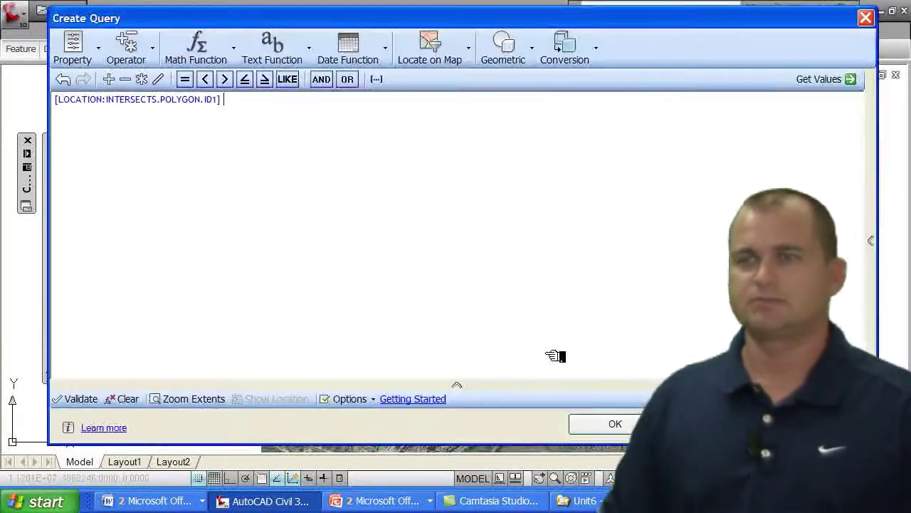
{"action": "left_click", "coordinate": [637, 422]}
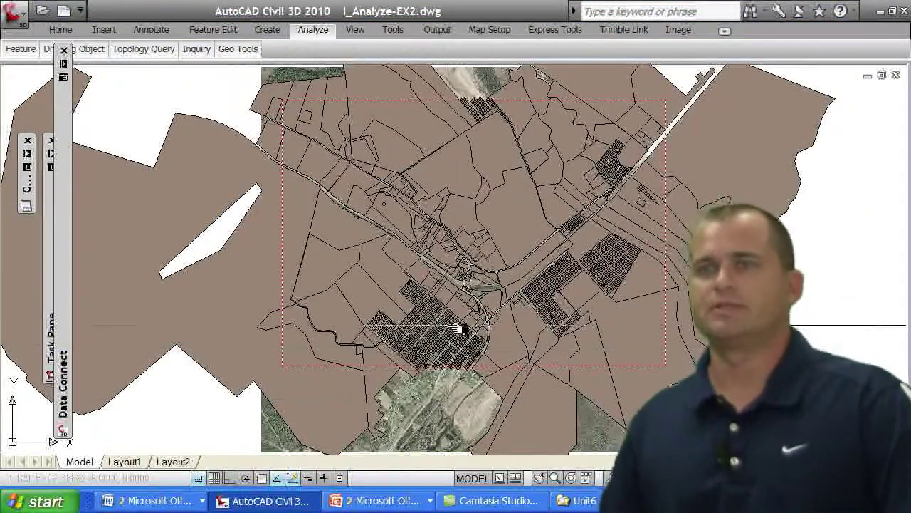
{"action": "mouse_move", "coordinate": [77, 272]}
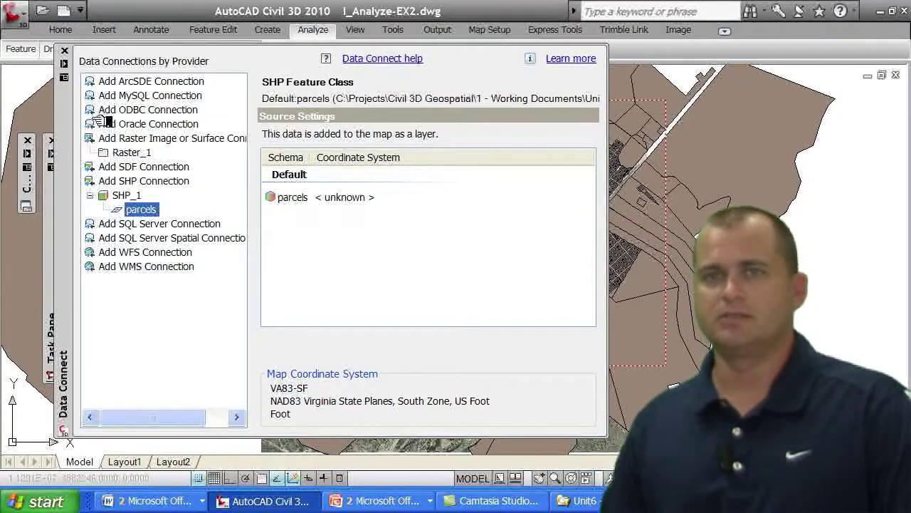
{"action": "left_click", "coordinate": [64, 51]}
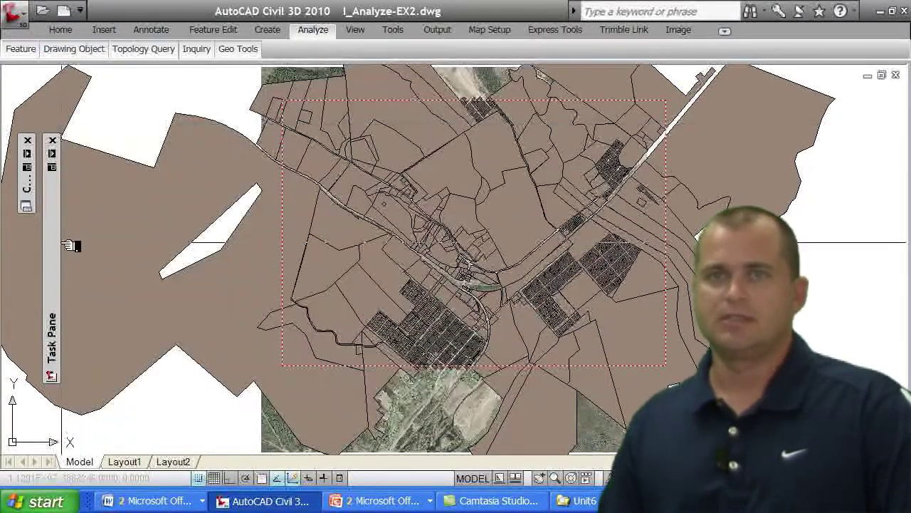
Edit the parcels layer style to fill color 255,150,0 with 92 transparency, then close Style Editor.
{"action": "mouse_move", "coordinate": [54, 240]}
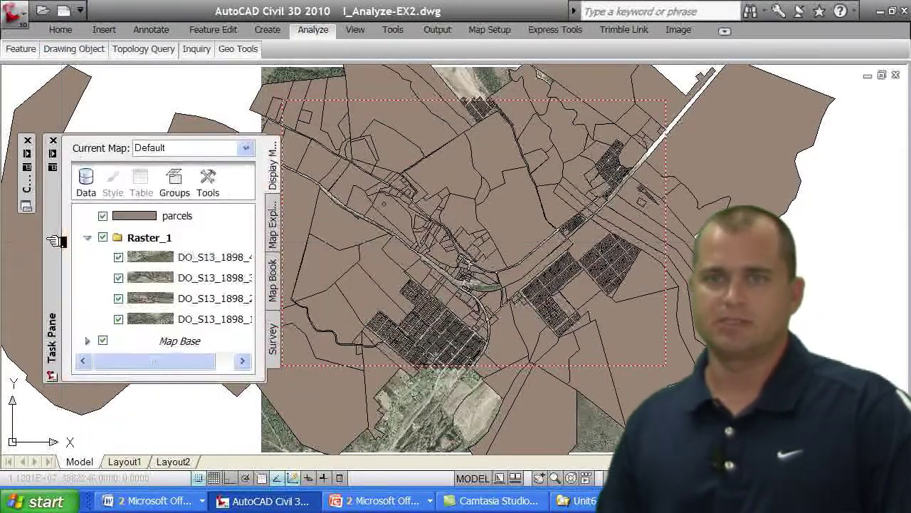
{"action": "left_click", "coordinate": [144, 221]}
{"action": "right_click", "coordinate": [145, 221]}
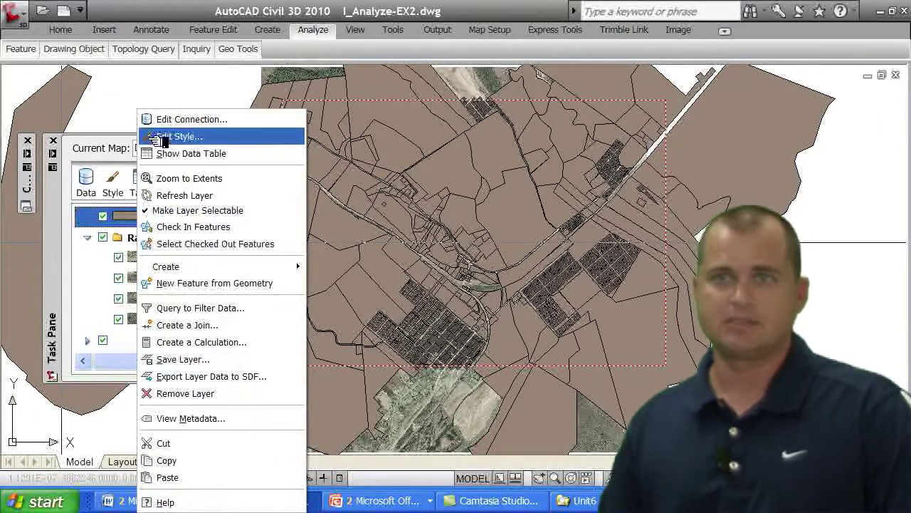
{"action": "left_click", "coordinate": [171, 138]}
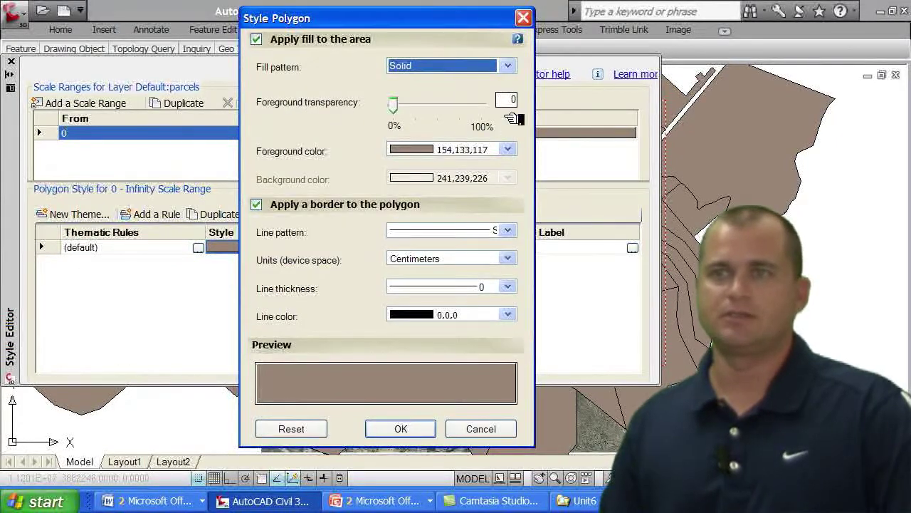
{"action": "left_click", "coordinate": [420, 150]}
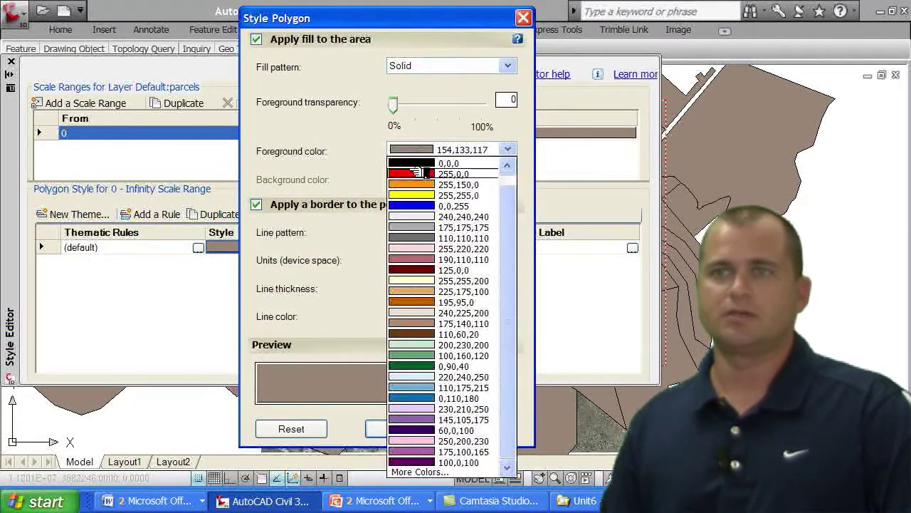
{"action": "left_click", "coordinate": [424, 186]}
{"action": "left_click_drag", "start_coordinate": [395, 106], "coordinate": [477, 105]}
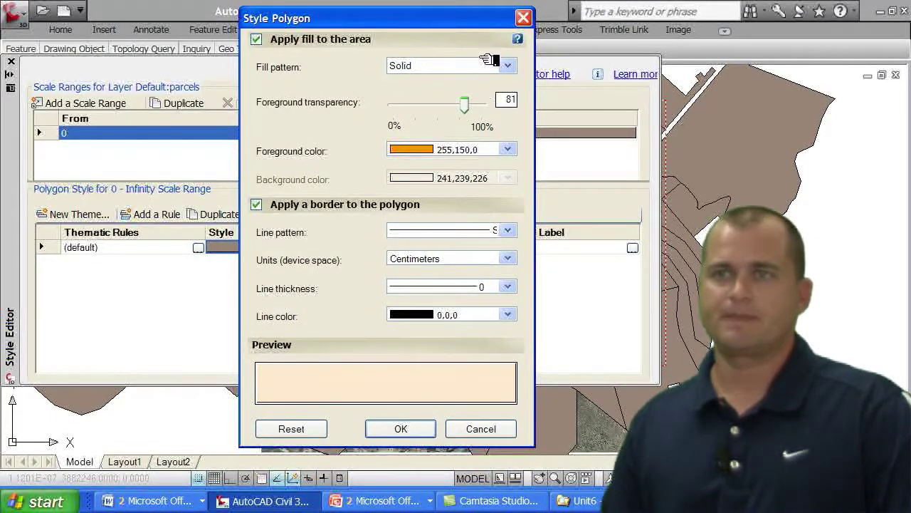
{"action": "left_click_drag", "start_coordinate": [470, 105], "coordinate": [475, 105]}
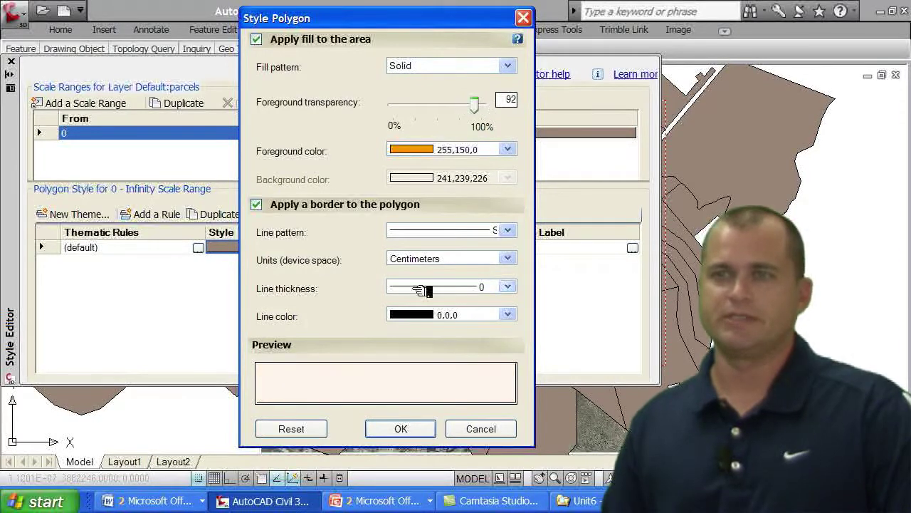
{"action": "left_click", "coordinate": [402, 430]}
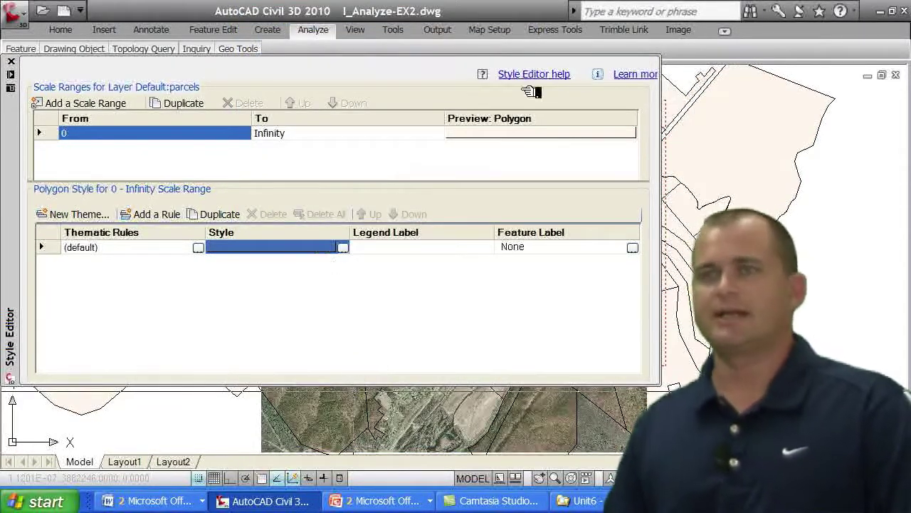
{"action": "left_click", "coordinate": [11, 62]}
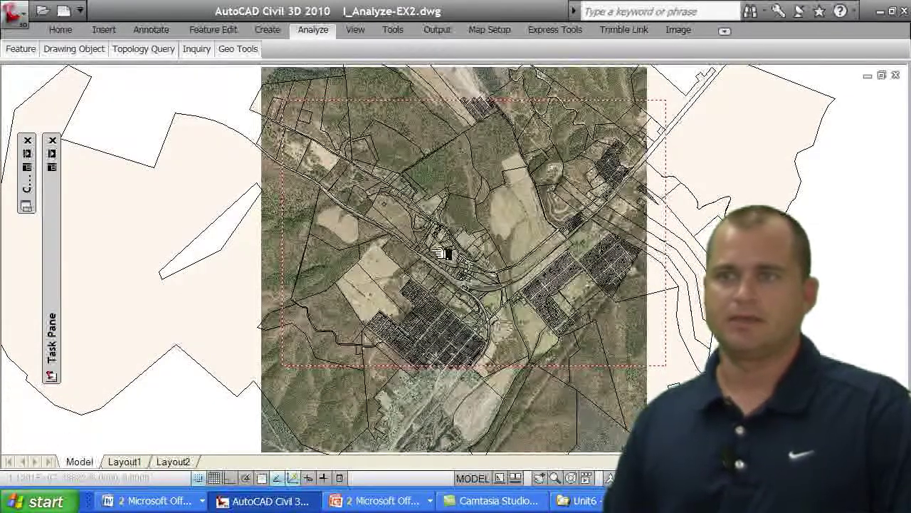
Zoom in on the aerial map around the town.
{"action": "scroll", "coordinate": [442, 253], "scroll_direction": "up", "scroll_amount": 2}
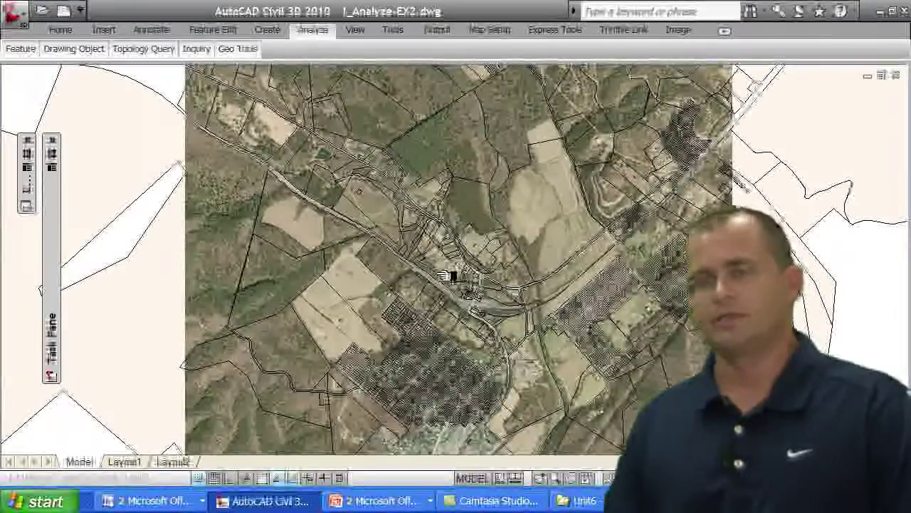
{"action": "scroll", "coordinate": [446, 277], "scroll_direction": "up", "scroll_amount": 2}
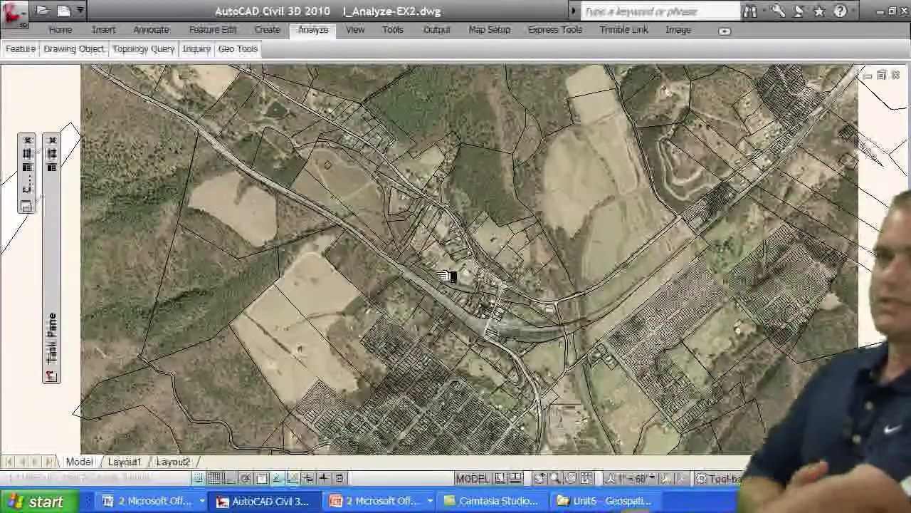
{"action": "scroll", "coordinate": [446, 276], "scroll_direction": "up", "scroll_amount": 2}
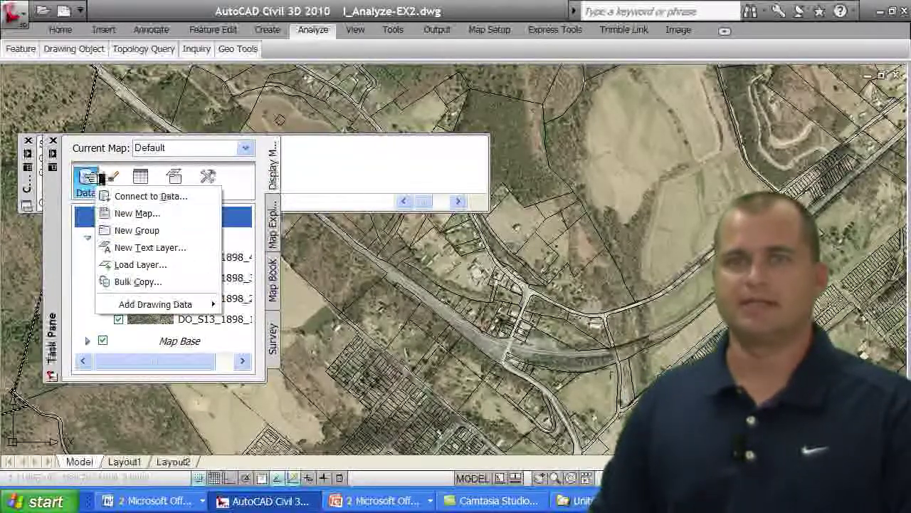
Start a new SDF connection using 100yrFloodZone.sdf as the source file.
{"action": "double_click", "coordinate": [128, 214]}
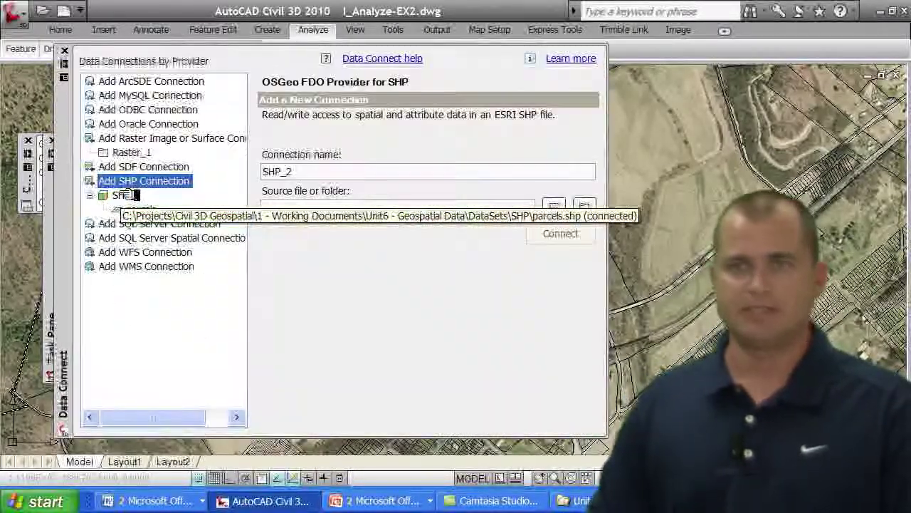
{"action": "left_click", "coordinate": [135, 168]}
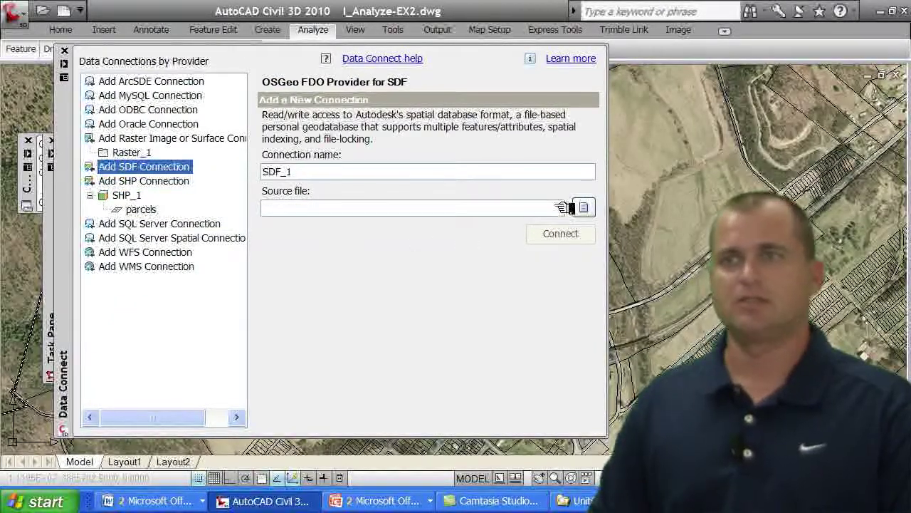
{"action": "left_click", "coordinate": [583, 206]}
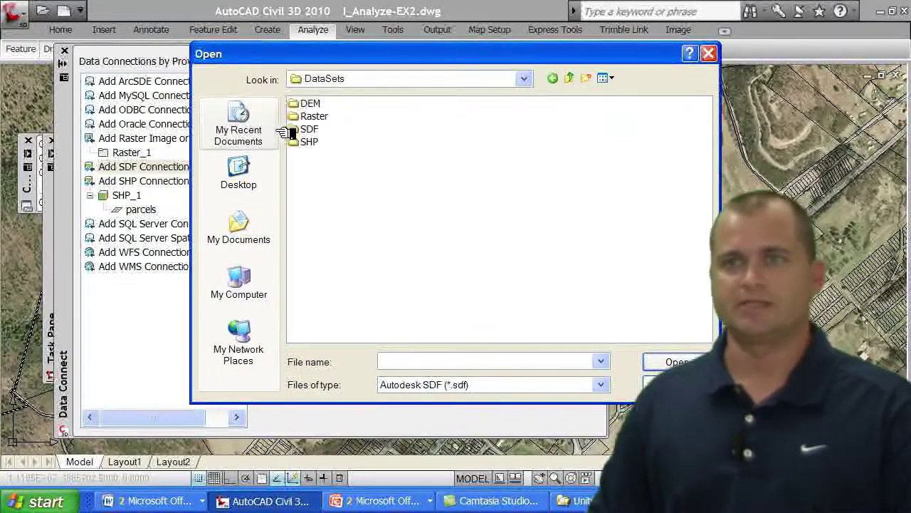
{"action": "left_click", "coordinate": [324, 103]}
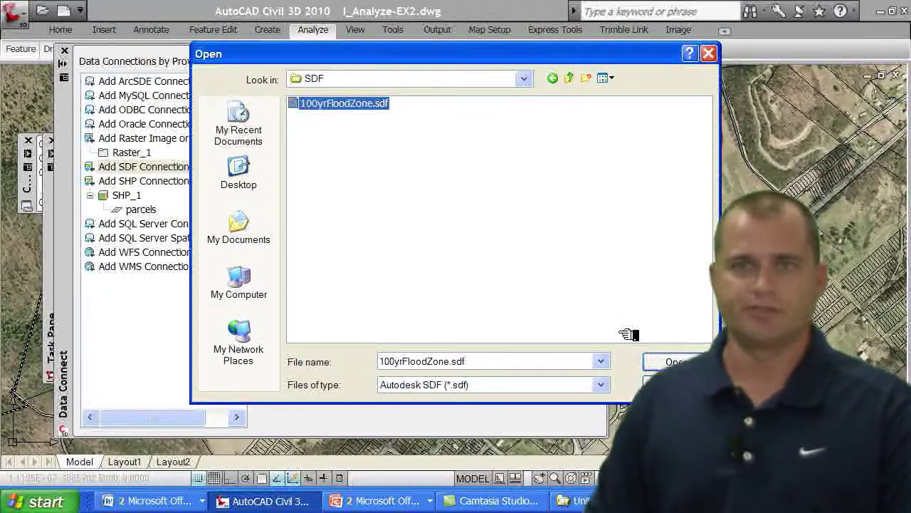
{"action": "left_click", "coordinate": [677, 361]}
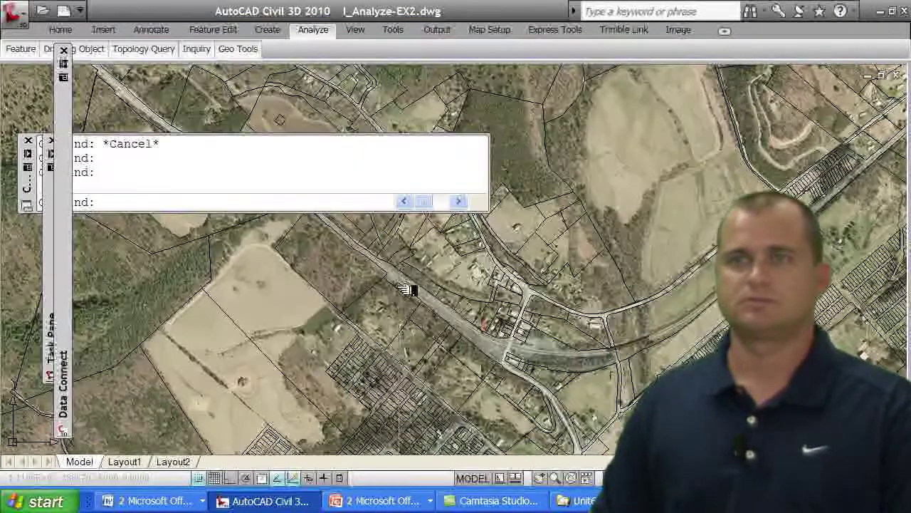
Connect as SDF_1, add 100yrFloodZone to the map, and hide the panels.
{"action": "mouse_move", "coordinate": [68, 204]}
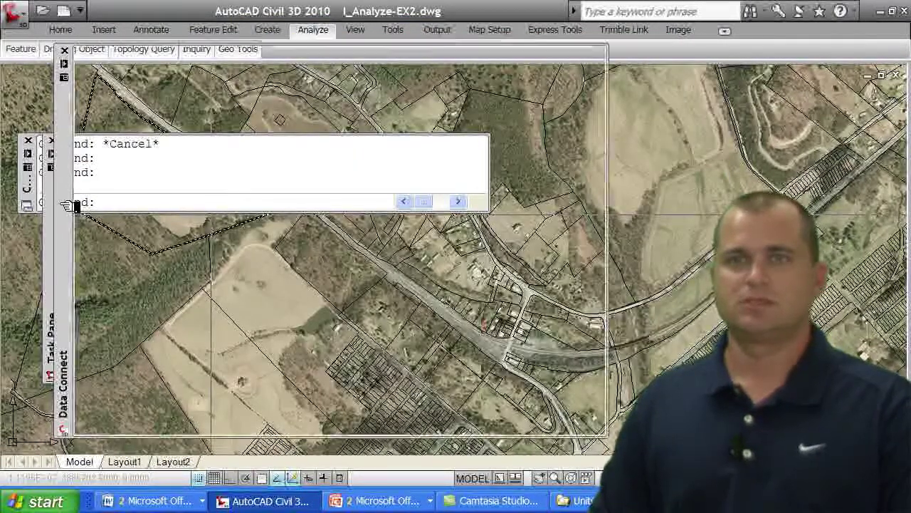
{"action": "left_click", "coordinate": [573, 233]}
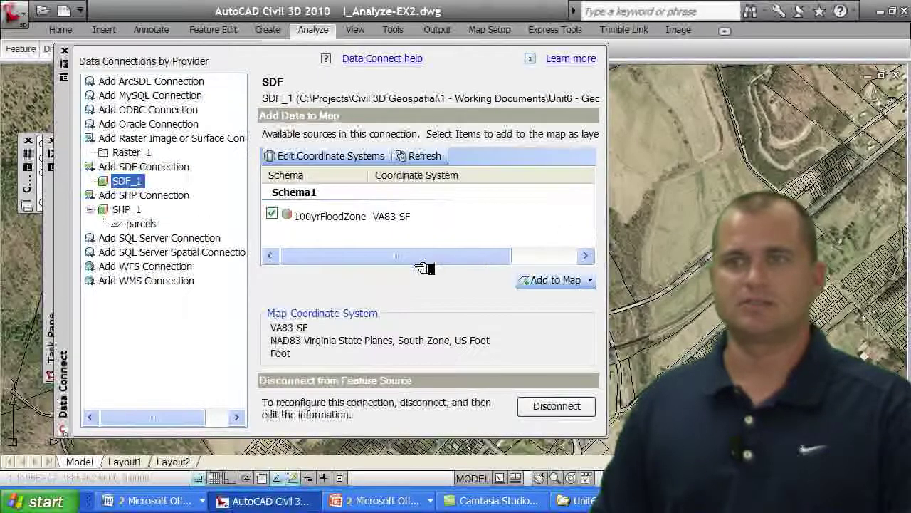
{"action": "left_click", "coordinate": [542, 280]}
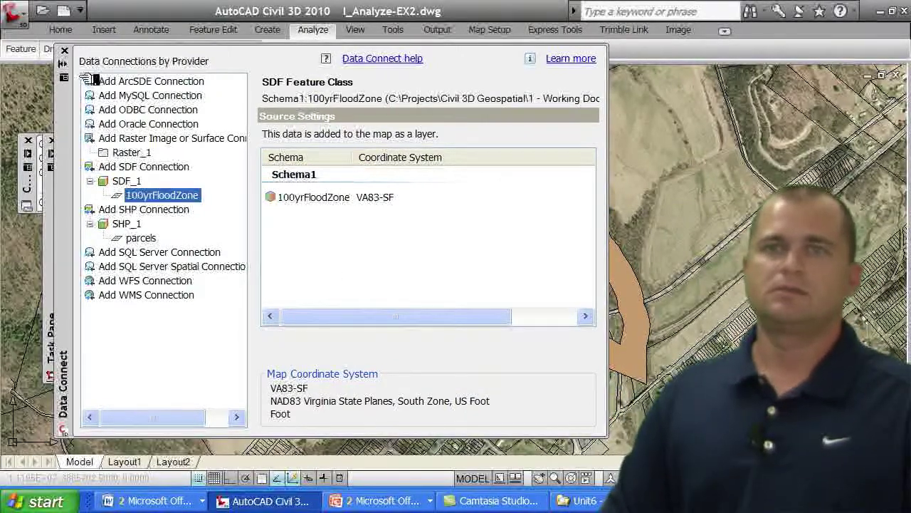
{"action": "left_click", "coordinate": [74, 49]}
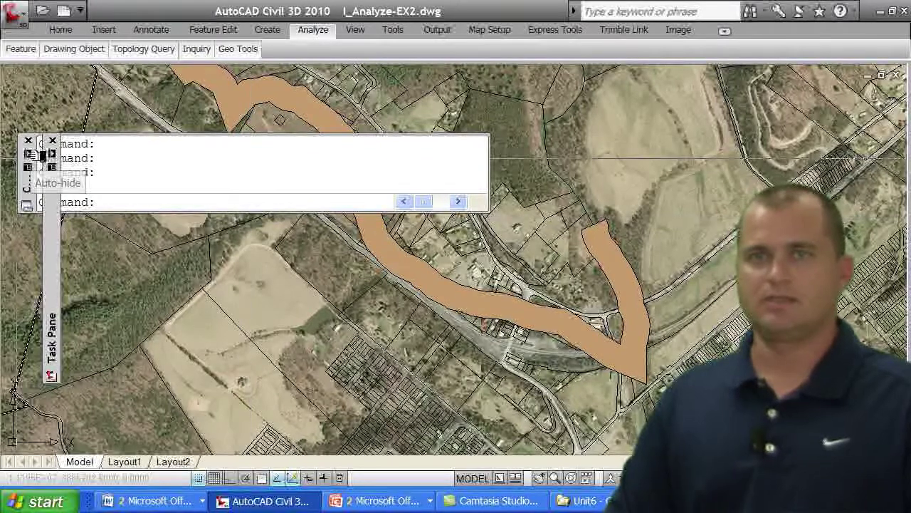
{"action": "left_click", "coordinate": [27, 153]}
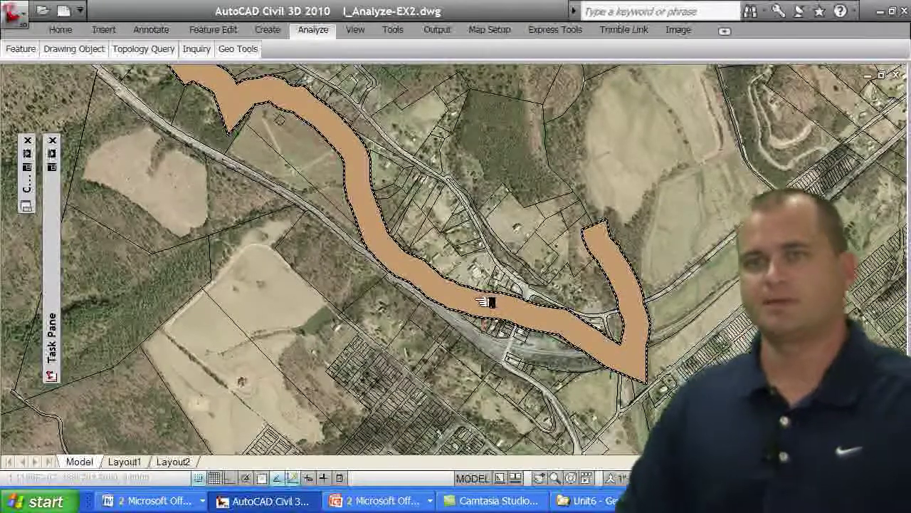
Zoom out and pan to centre the whole floodplain, then expand Map Explorer.
{"action": "scroll", "coordinate": [484, 302], "scroll_direction": "down", "scroll_amount": 2}
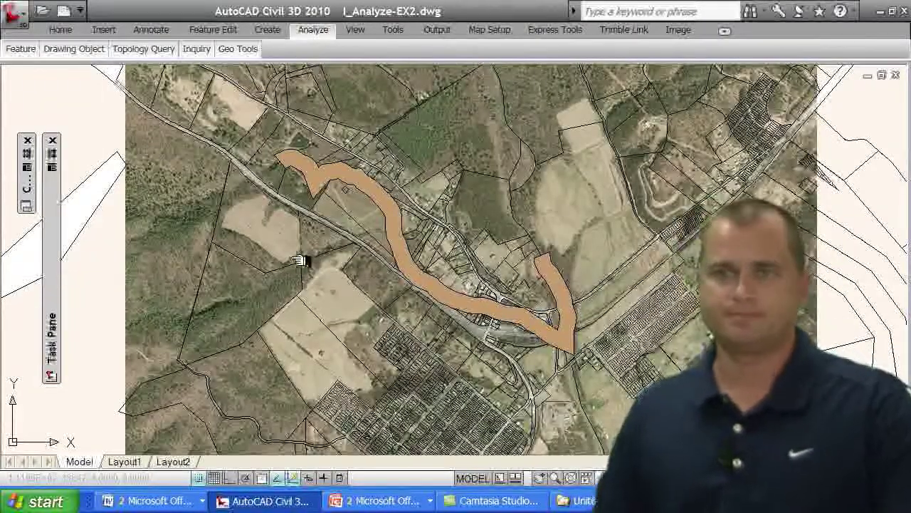
{"action": "middle_click_drag", "start_coordinate": [67, 248], "coordinate": [61, 245]}
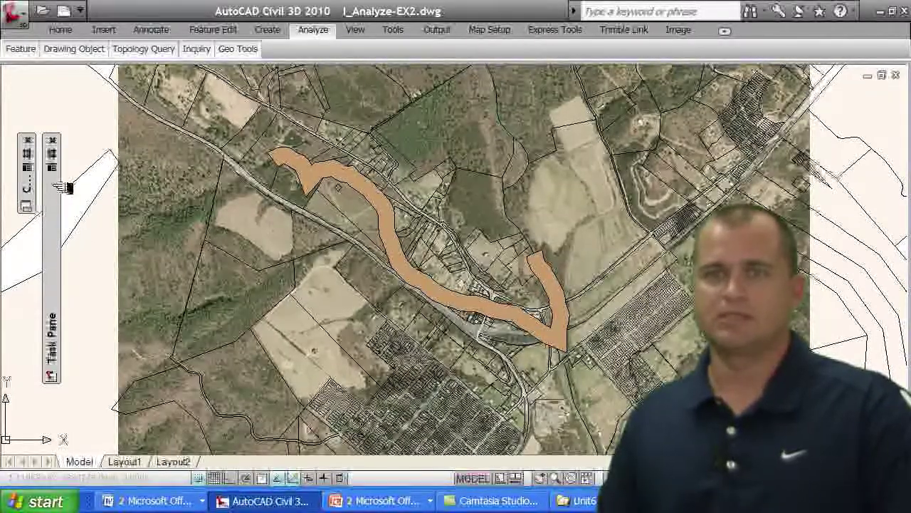
{"action": "mouse_move", "coordinate": [64, 188]}
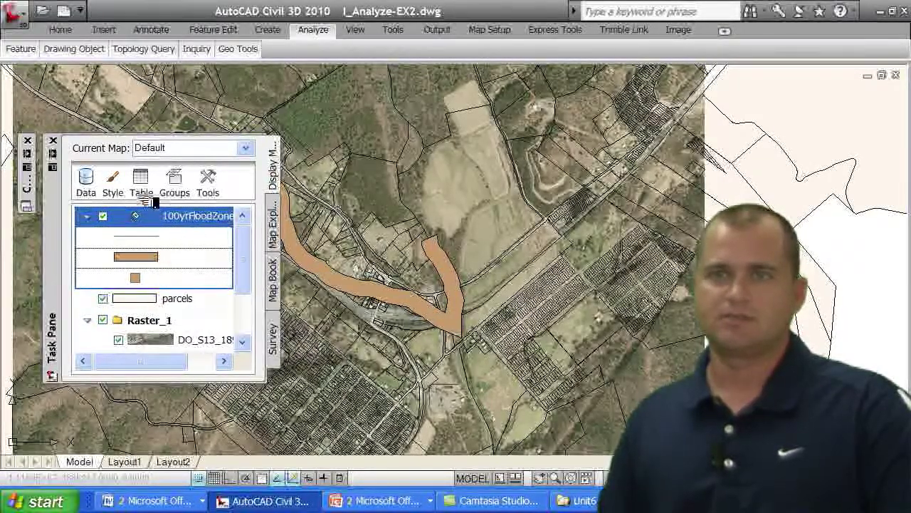
Open the 100yrFloodZone style editor, closing the point symbol settings unchanged.
{"action": "left_click", "coordinate": [112, 183]}
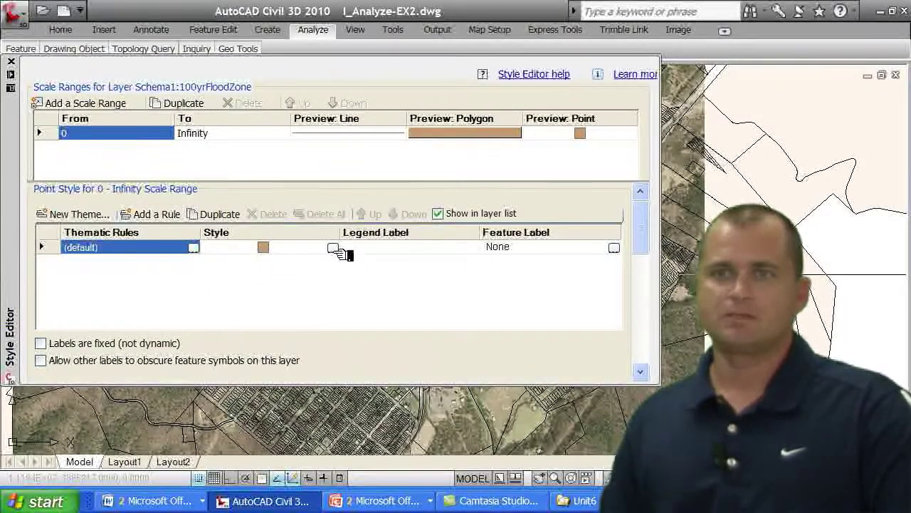
{"action": "left_click", "coordinate": [337, 250]}
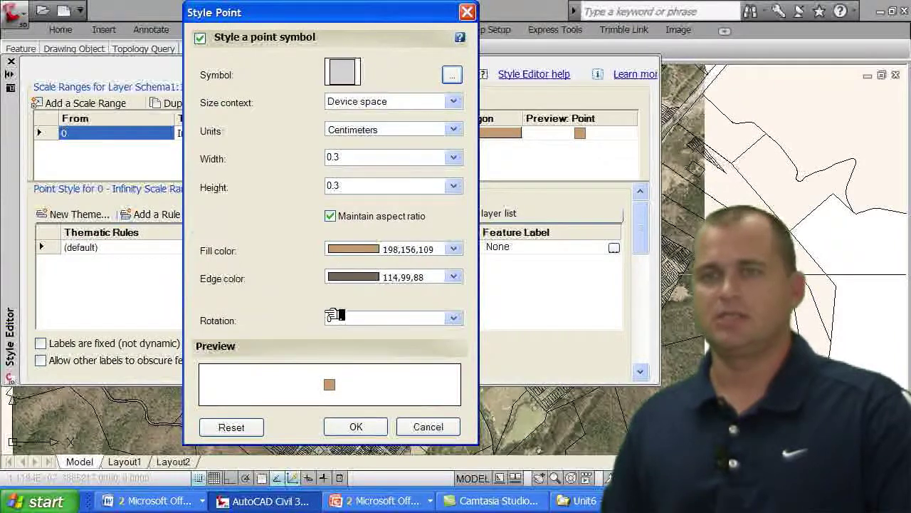
{"action": "left_click", "coordinate": [470, 14]}
{"action": "left_click_drag", "start_coordinate": [643, 230], "coordinate": [652, 279]}
{"action": "scroll", "coordinate": [336, 257], "scroll_direction": "down", "scroll_amount": 1}
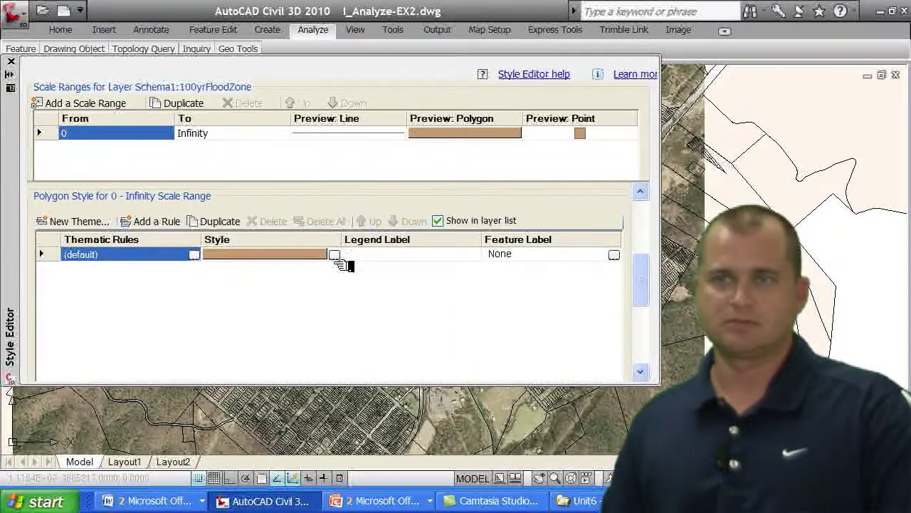
Set the floodplain polygon fill to light blue 220,240,250 at 58% transparency.
{"action": "left_click", "coordinate": [334, 255]}
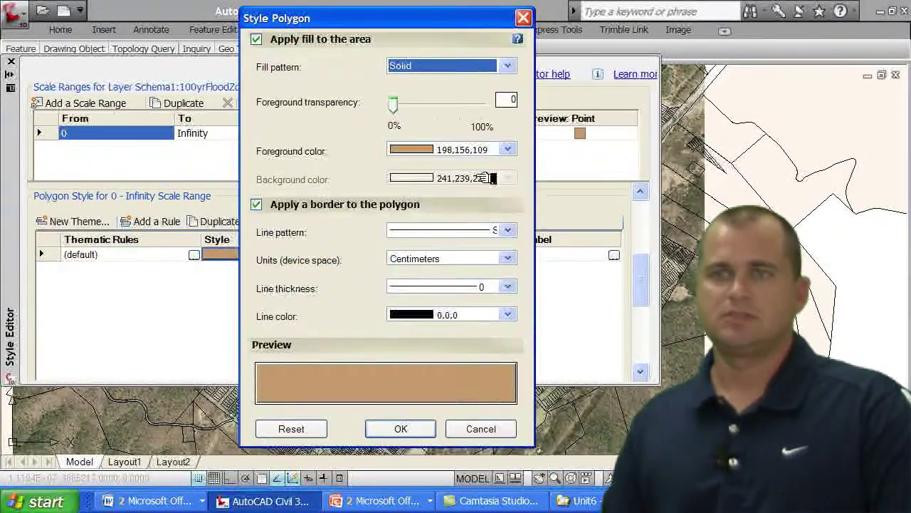
{"action": "left_click", "coordinate": [507, 149]}
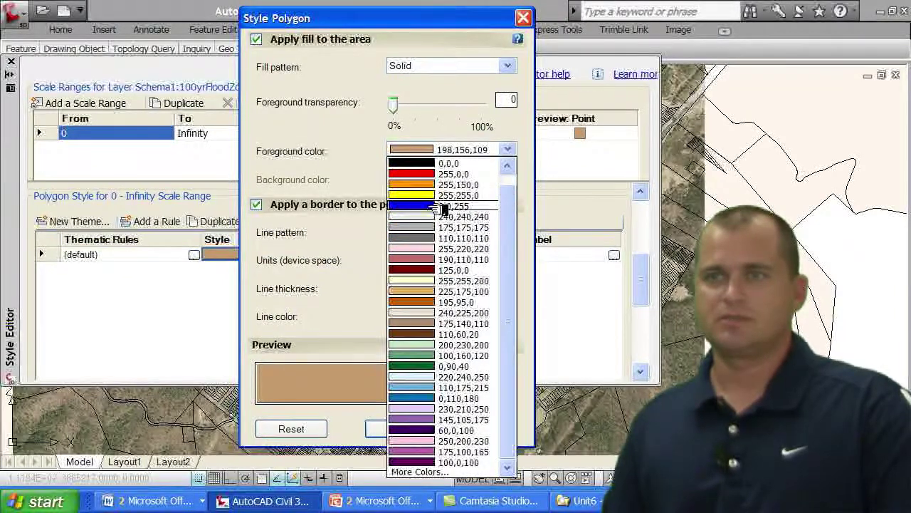
{"action": "left_click", "coordinate": [427, 377]}
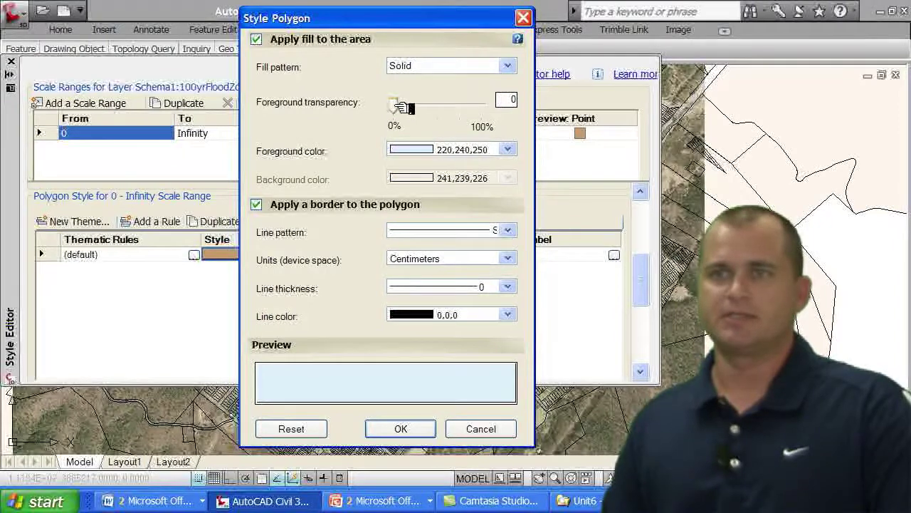
{"action": "left_click_drag", "start_coordinate": [401, 106], "coordinate": [453, 110]}
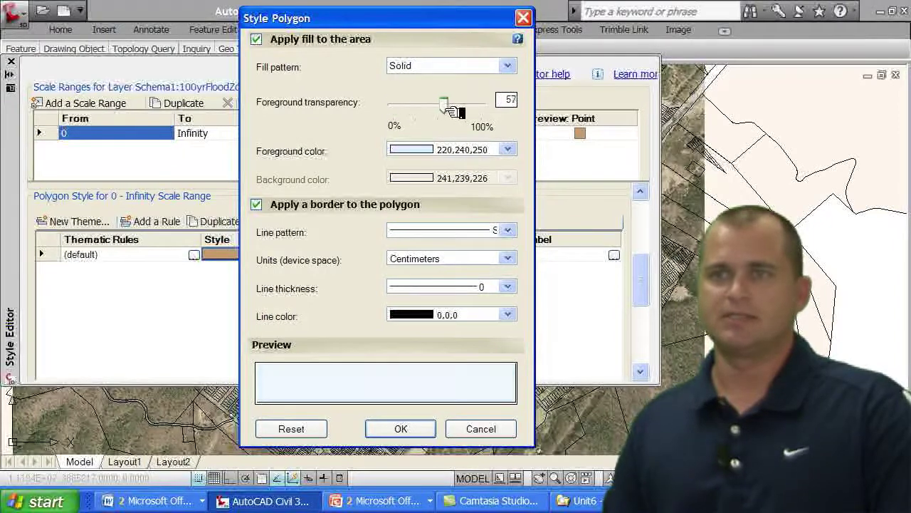
{"action": "left_click", "coordinate": [401, 429]}
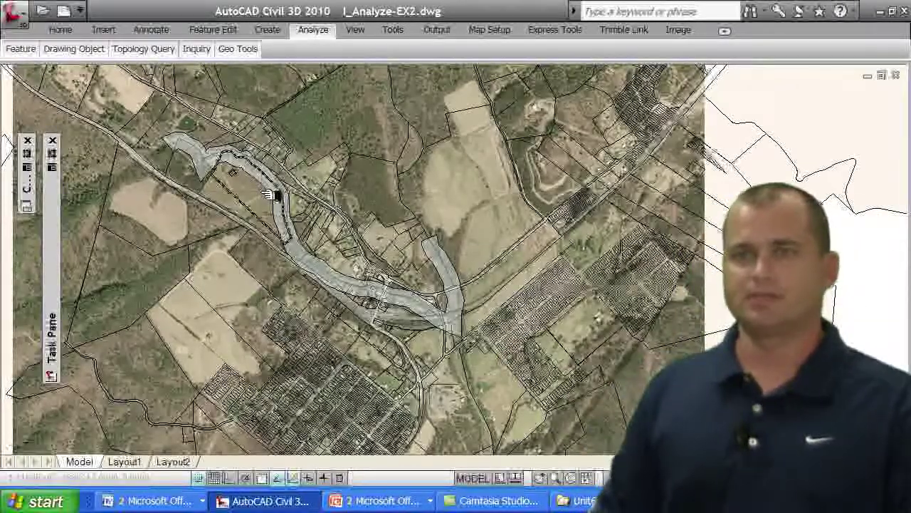
{"action": "left_click", "coordinate": [272, 227]}
Zoom in close on the floodplain and minimize the ribbon.
{"action": "scroll", "coordinate": [222, 434], "scroll_direction": "up", "scroll_amount": 2}
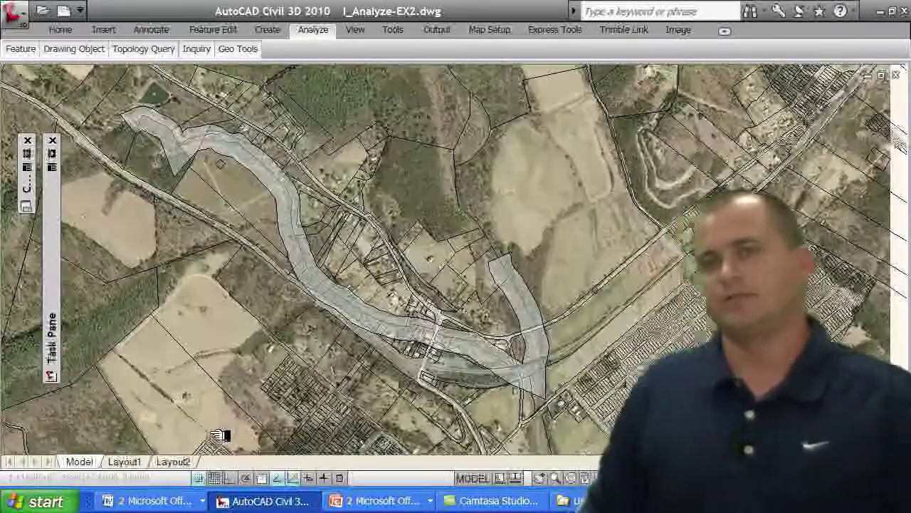
{"action": "scroll", "coordinate": [238, 407], "scroll_direction": "up", "scroll_amount": 3}
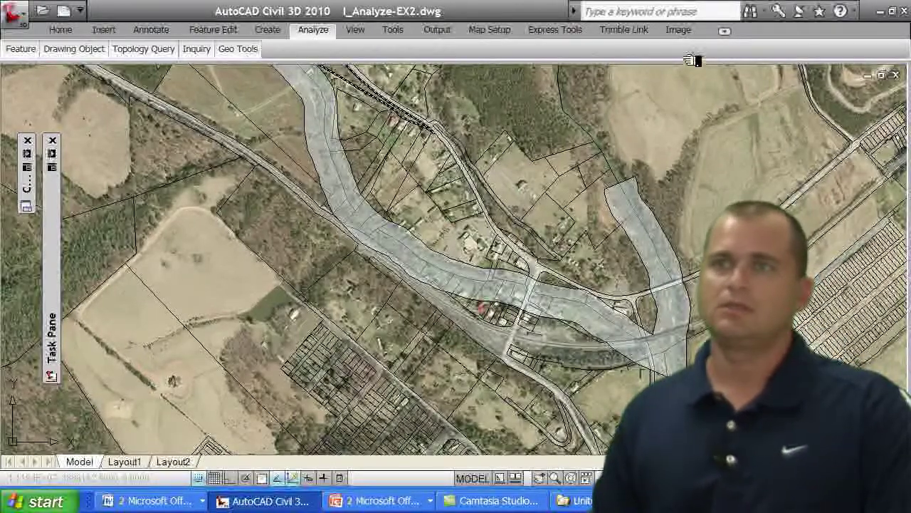
{"action": "left_click", "coordinate": [737, 32]}
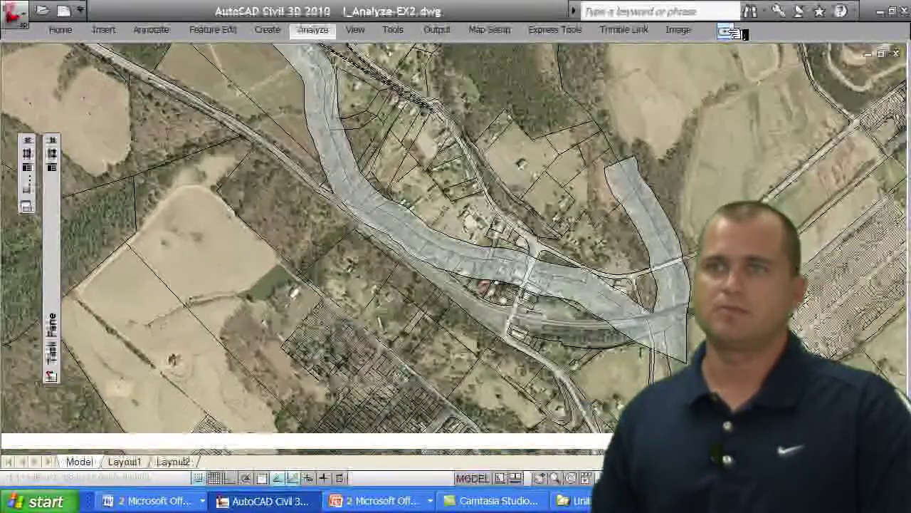
{"action": "left_click", "coordinate": [734, 32]}
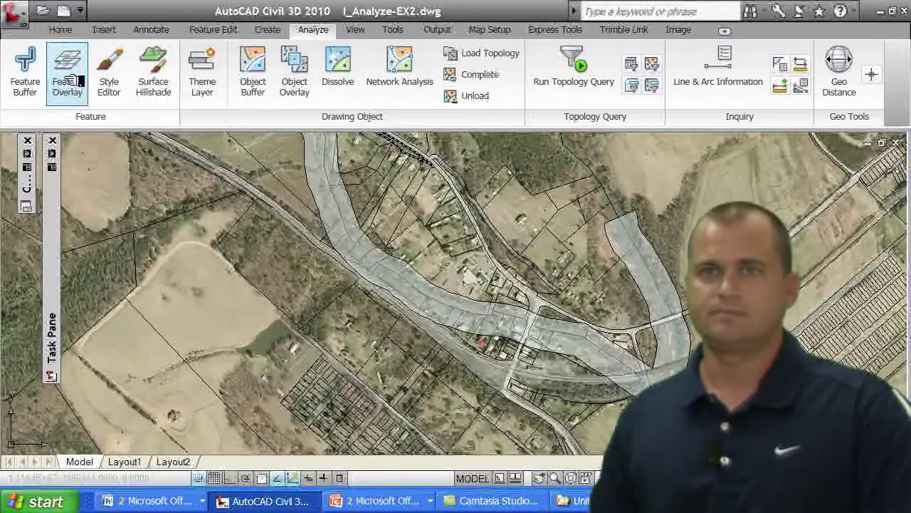
{"action": "left_click", "coordinate": [74, 79]}
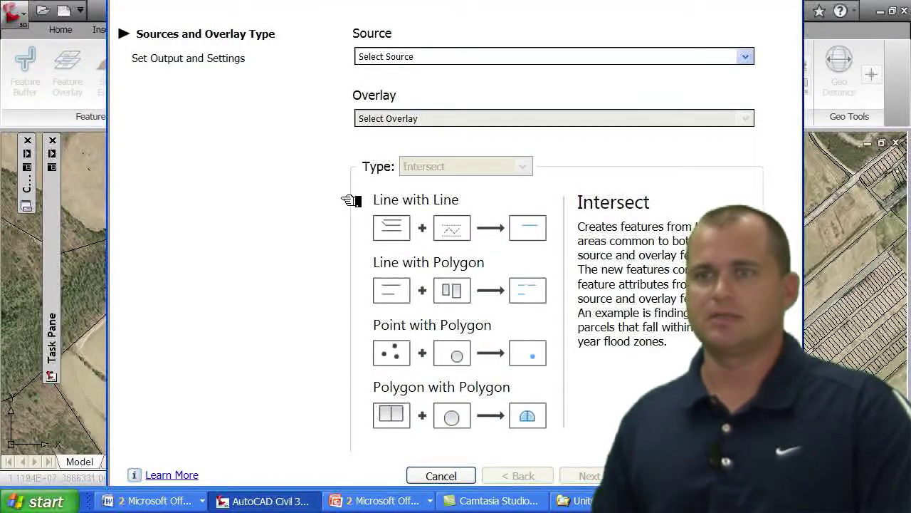
Choose parcels as source and 100yrFloodZone as overlay, keeping Intersect, and continue.
{"action": "left_click", "coordinate": [430, 56]}
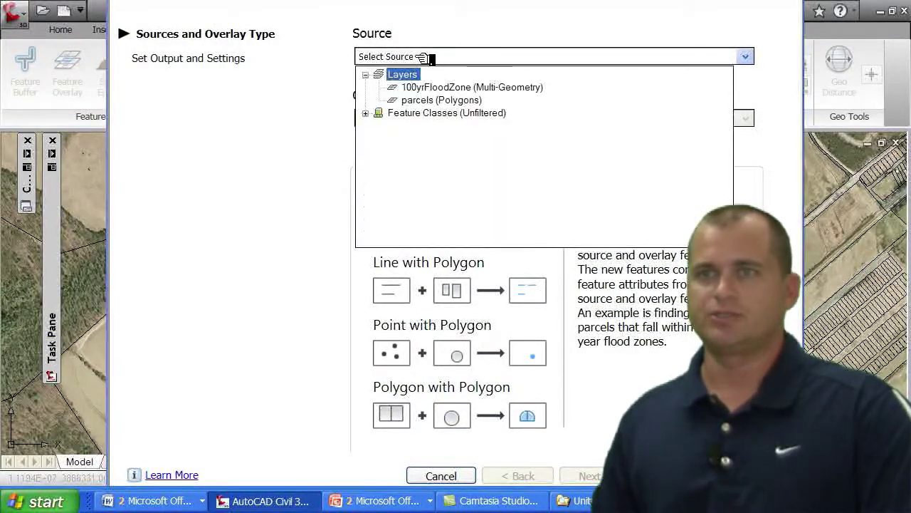
{"action": "left_click", "coordinate": [419, 101]}
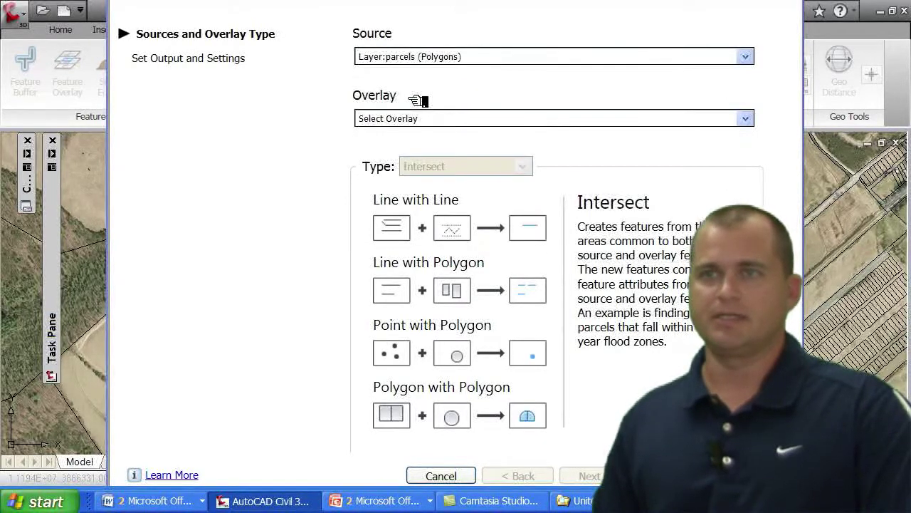
{"action": "left_click", "coordinate": [438, 120]}
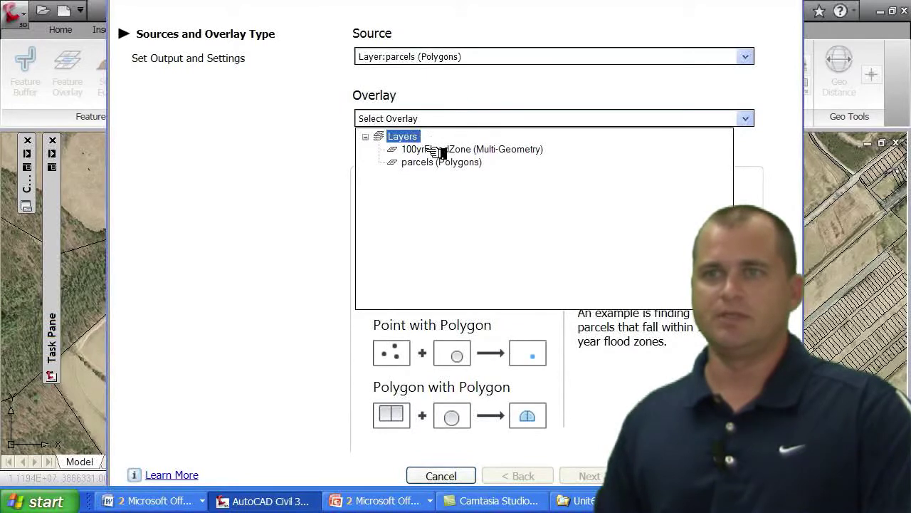
{"action": "left_click", "coordinate": [442, 149]}
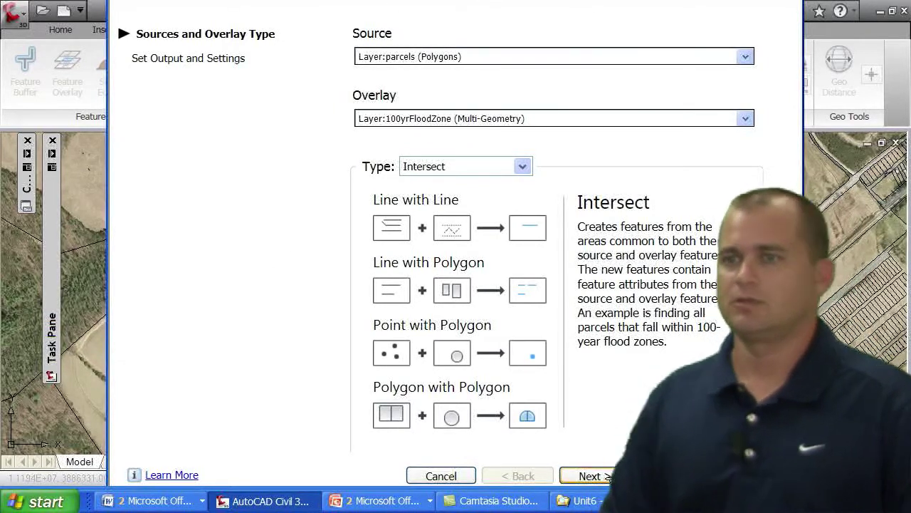
{"action": "left_click", "coordinate": [611, 477]}
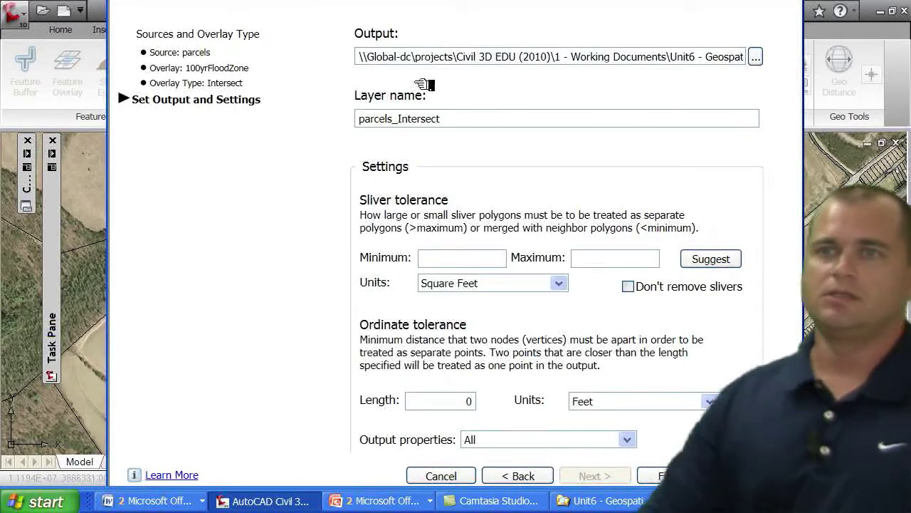
Browse for the overlay output location: C:\Projects\Civil 3D Geospatial\1 - Working Documents\Unit6 - Geospatial Data\Lesson5.
{"action": "left_click", "coordinate": [756, 57]}
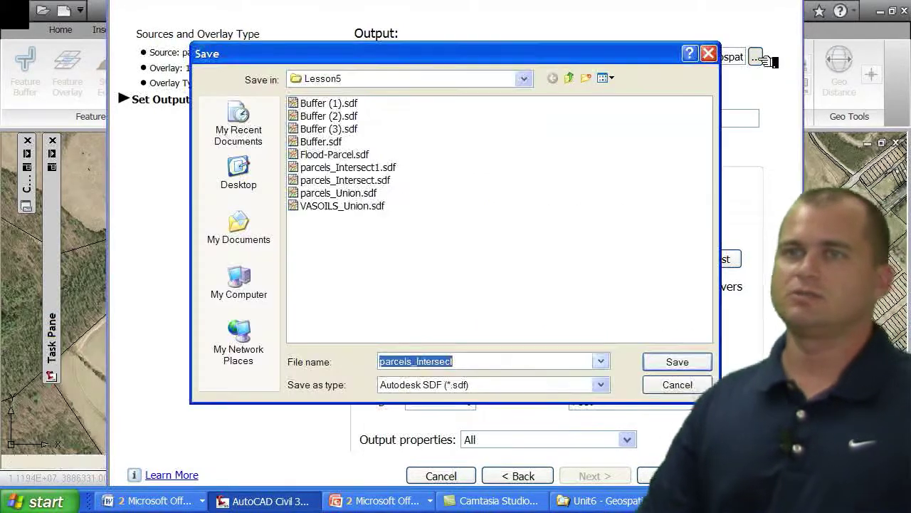
{"action": "left_click", "coordinate": [416, 80]}
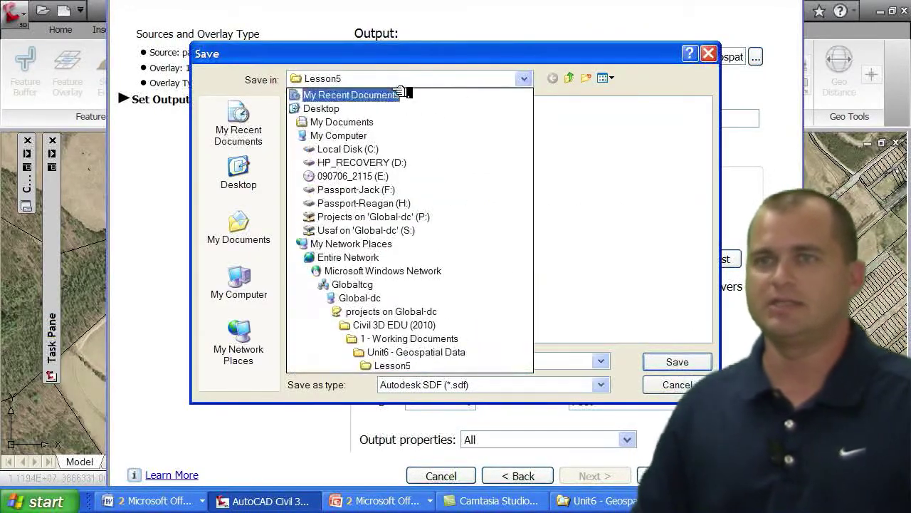
{"action": "left_click", "coordinate": [350, 150]}
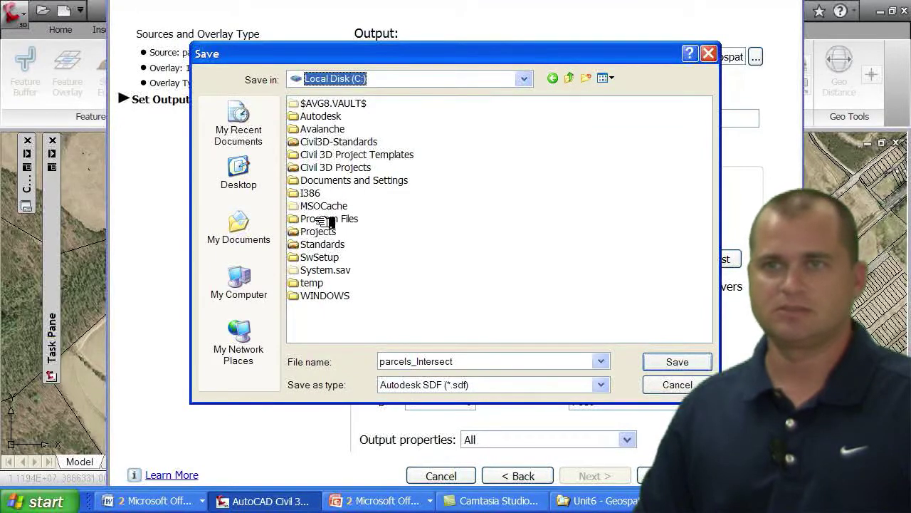
{"action": "double_click", "coordinate": [318, 231]}
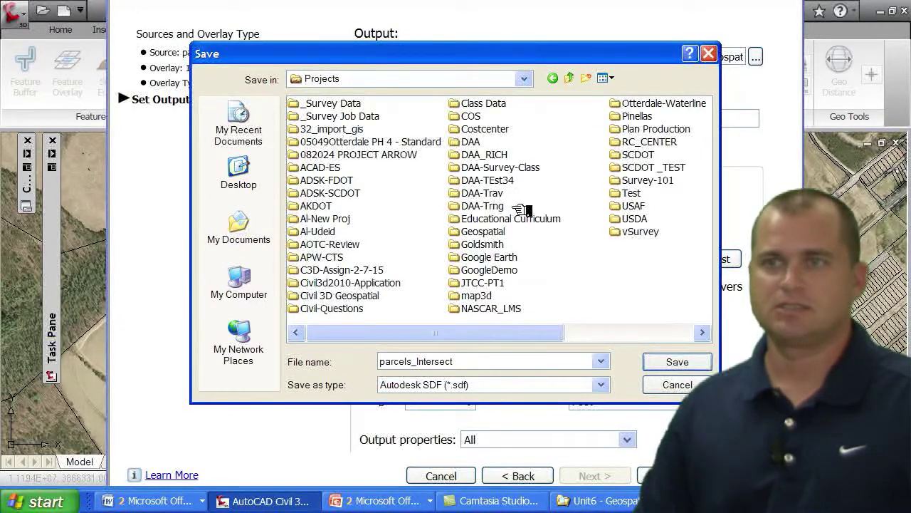
{"action": "double_click", "coordinate": [318, 296]}
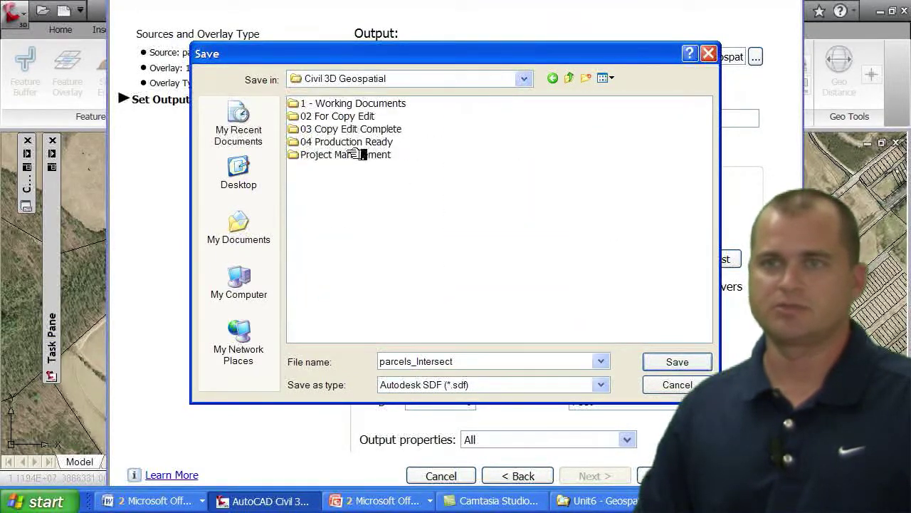
{"action": "double_click", "coordinate": [335, 104]}
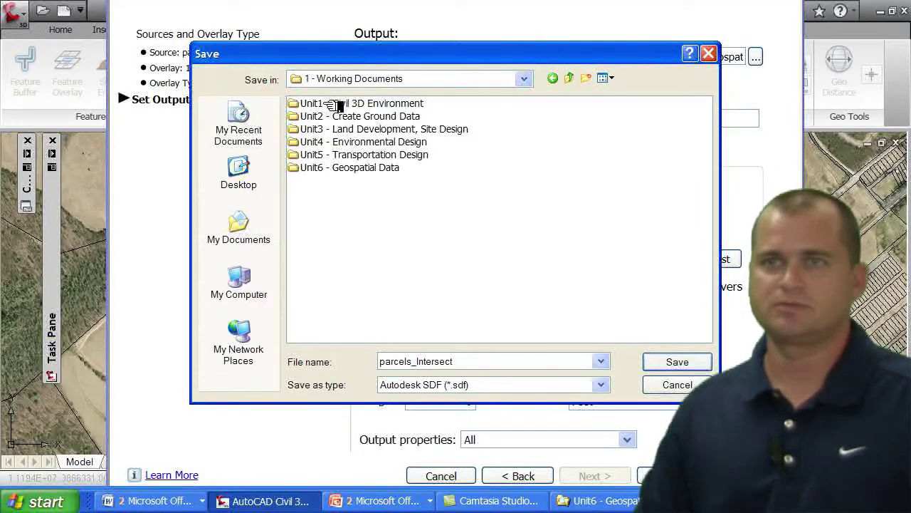
{"action": "double_click", "coordinate": [348, 169]}
{"action": "double_click", "coordinate": [317, 193]}
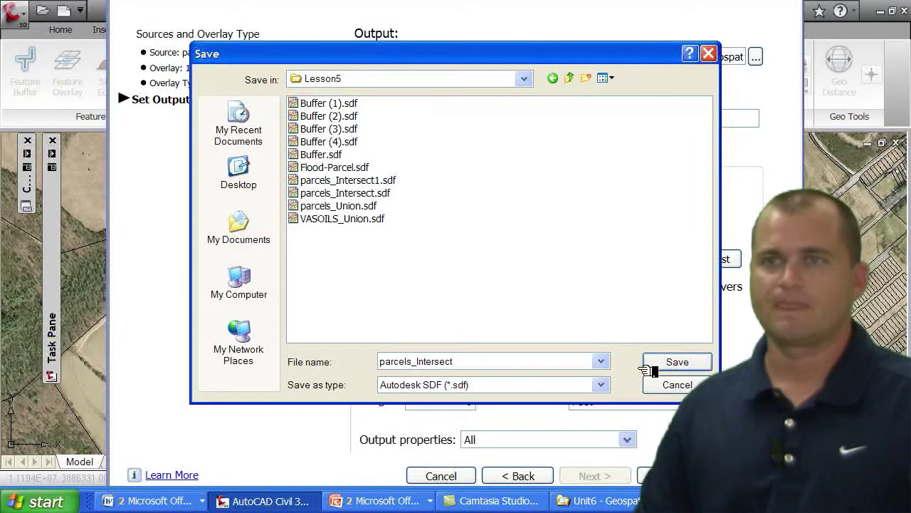
Decline overwriting the existing parcels_Intersect file and save the output .sdf under a new name.
{"action": "left_click", "coordinate": [695, 361]}
{"action": "left_click", "coordinate": [490, 261]}
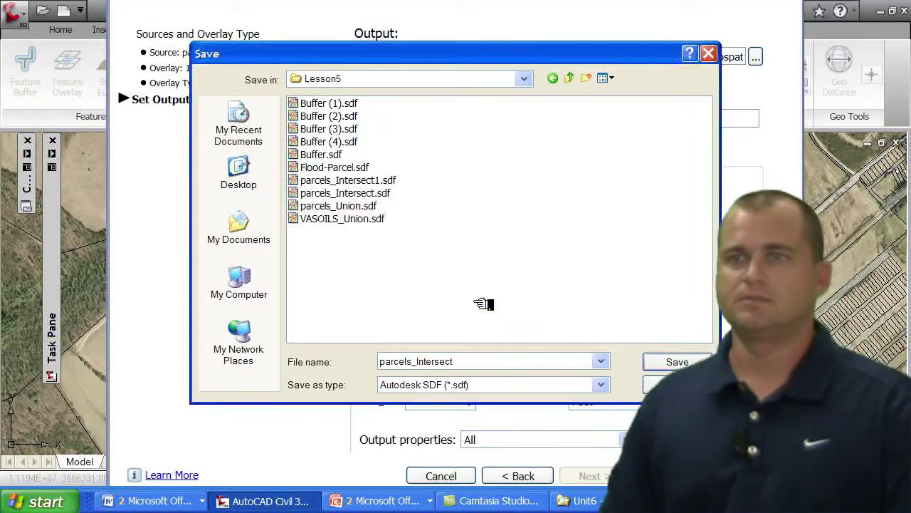
{"action": "double_click", "coordinate": [491, 367]}
{"action": "left_click", "coordinate": [490, 368]}
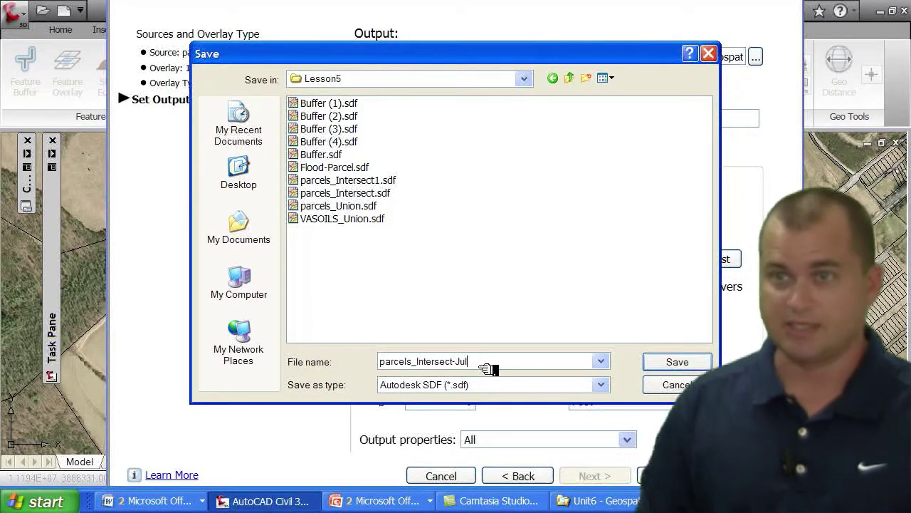
{"action": "left_click", "coordinate": [665, 364]}
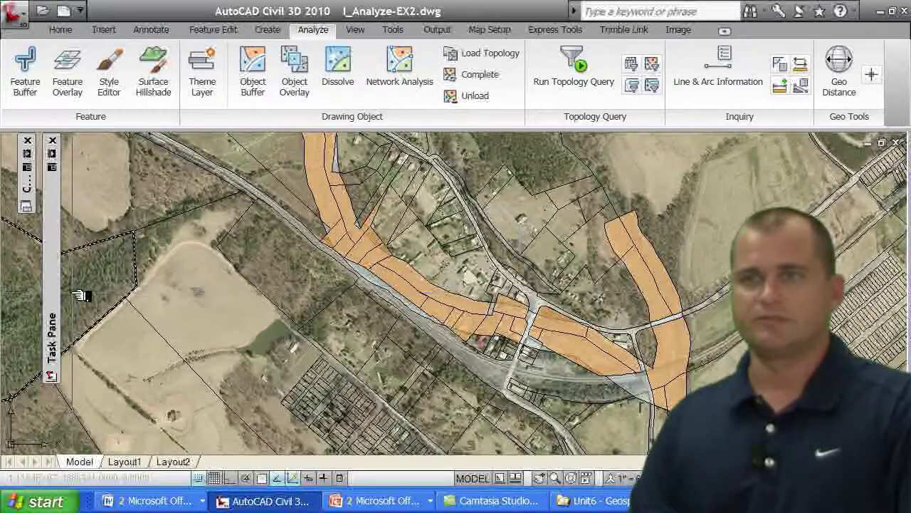
{"action": "mouse_move", "coordinate": [55, 293]}
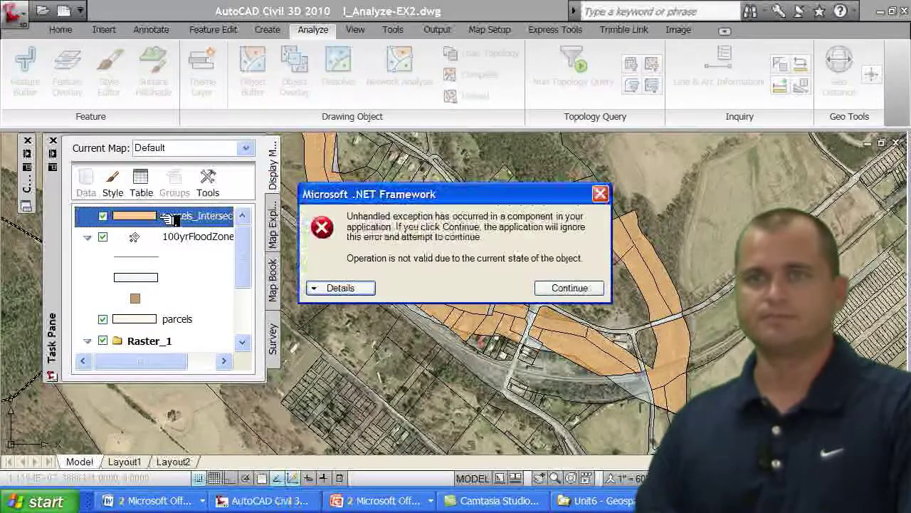
{"action": "left_click", "coordinate": [592, 288]}
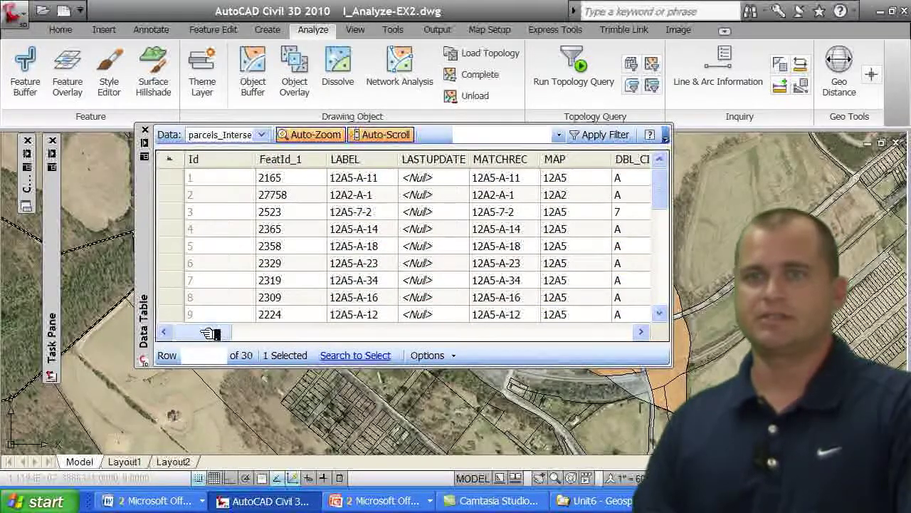
{"action": "left_click_drag", "start_coordinate": [210, 331], "coordinate": [426, 333]}
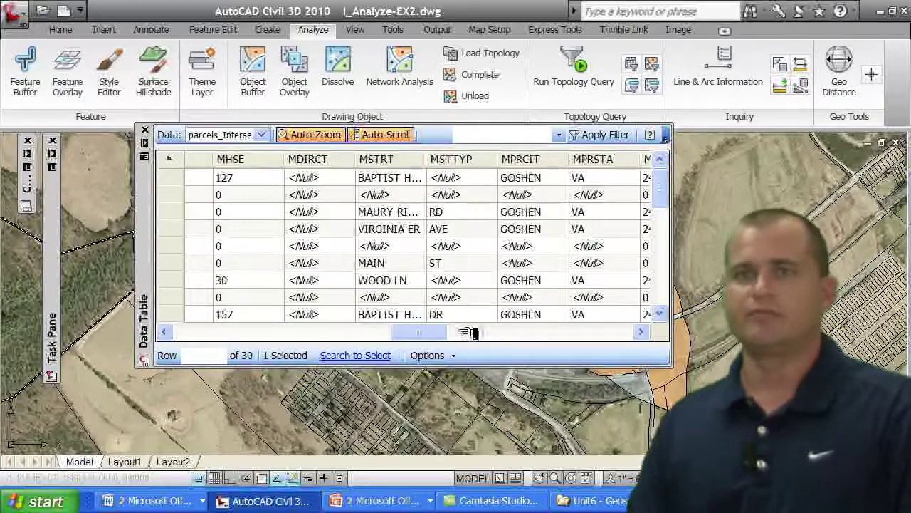
{"action": "left_click", "coordinate": [146, 134]}
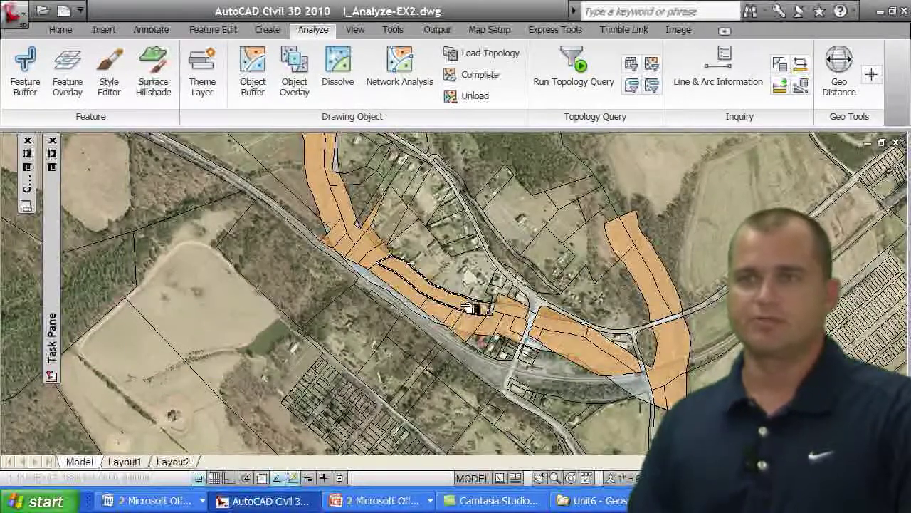
{"action": "scroll", "coordinate": [444, 284], "scroll_direction": "up", "scroll_amount": 2}
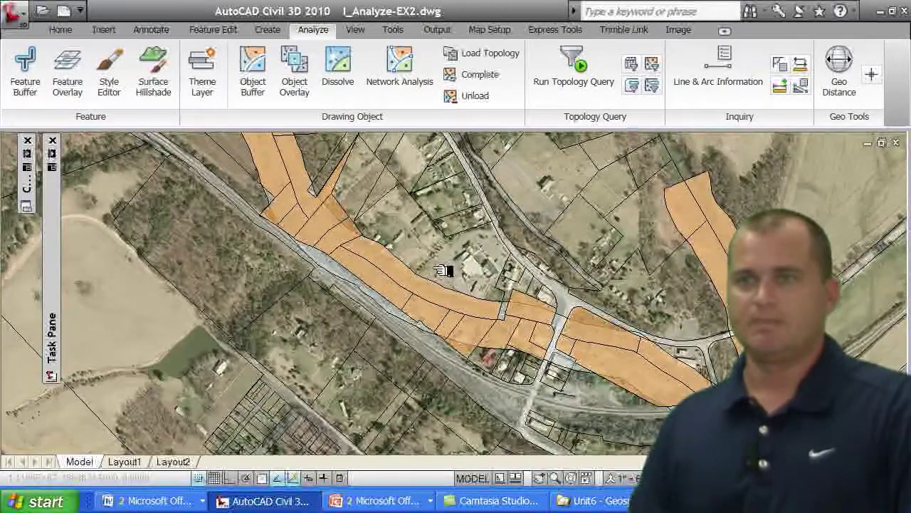
{"action": "scroll", "coordinate": [427, 247], "scroll_direction": "up", "scroll_amount": 1}
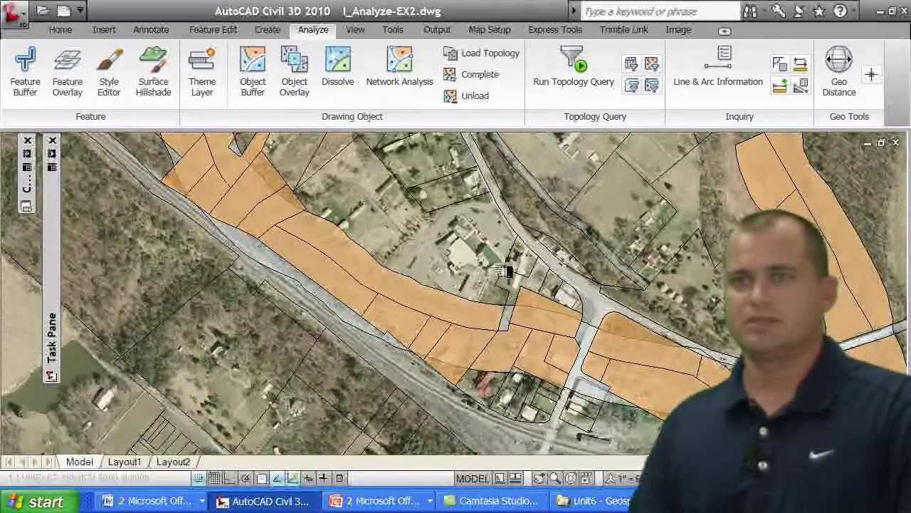
{"action": "scroll", "coordinate": [459, 253], "scroll_direction": "up", "scroll_amount": 1}
{"action": "left_click", "coordinate": [414, 298]}
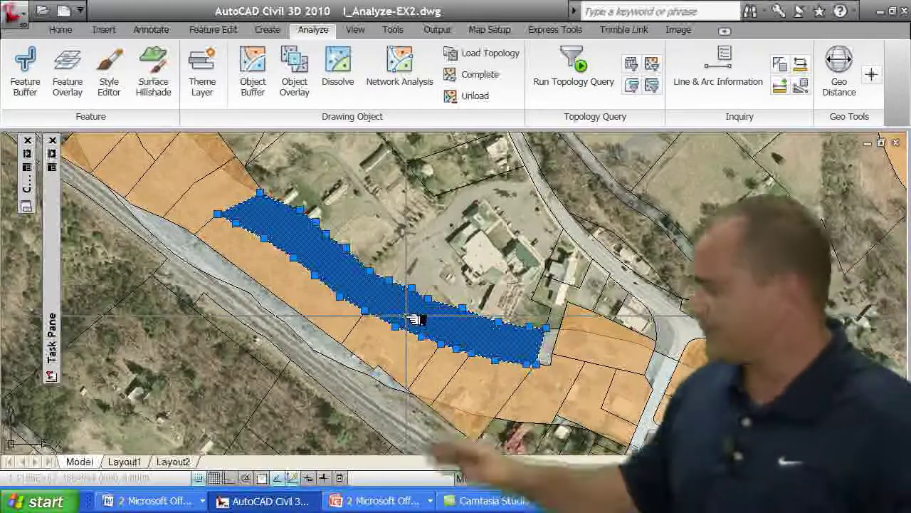
{"action": "key", "text": "Escape"}
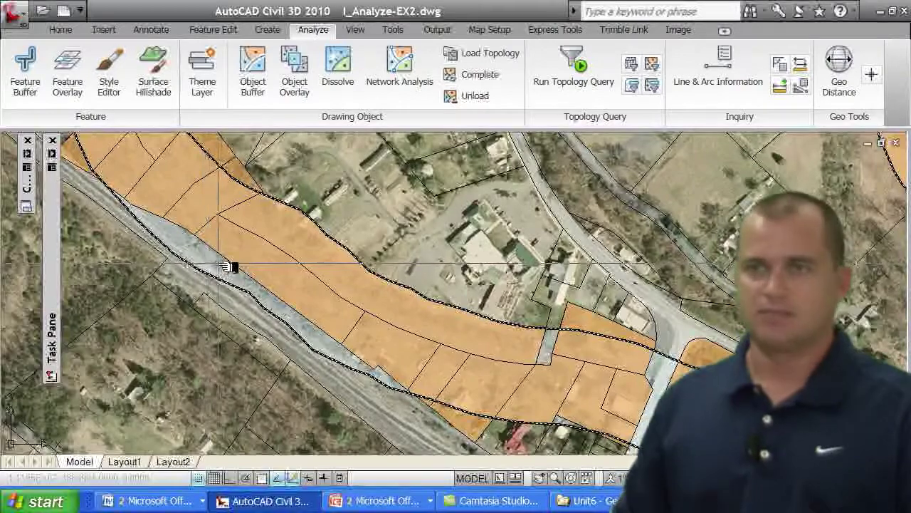
{"action": "scroll", "coordinate": [285, 262], "scroll_direction": "down", "scroll_amount": 4}
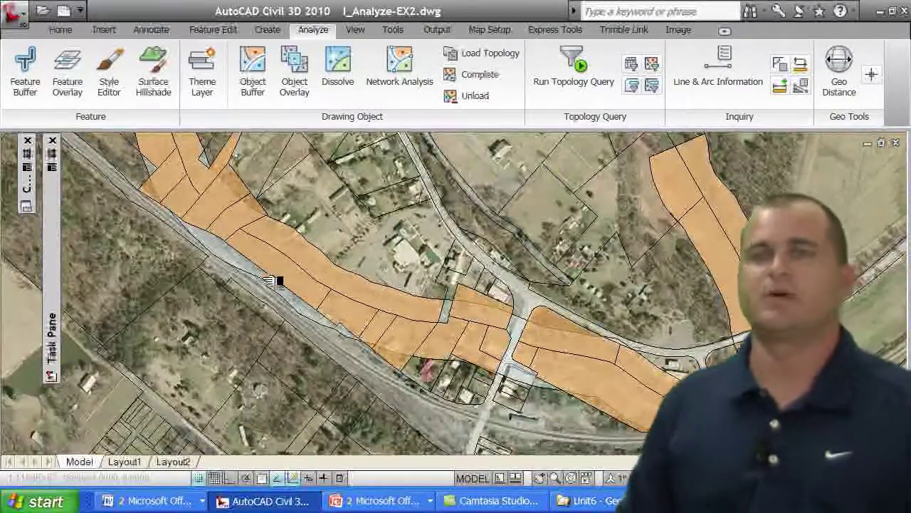
{"action": "scroll", "coordinate": [264, 284], "scroll_direction": "down", "scroll_amount": 2}
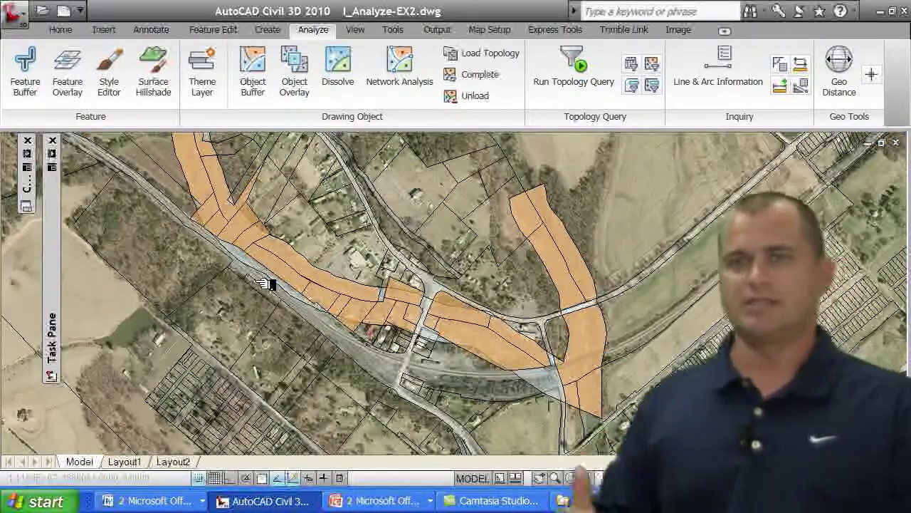
{"action": "scroll", "coordinate": [264, 283], "scroll_direction": "down", "scroll_amount": 2}
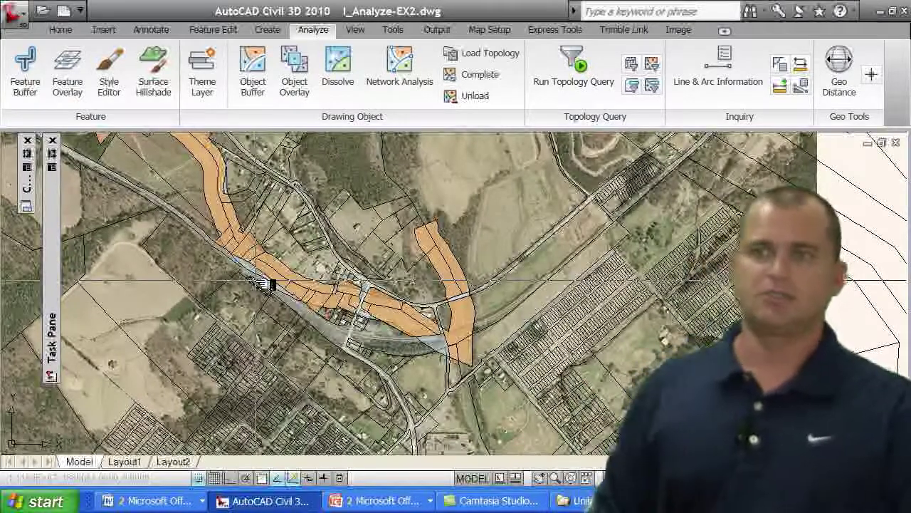